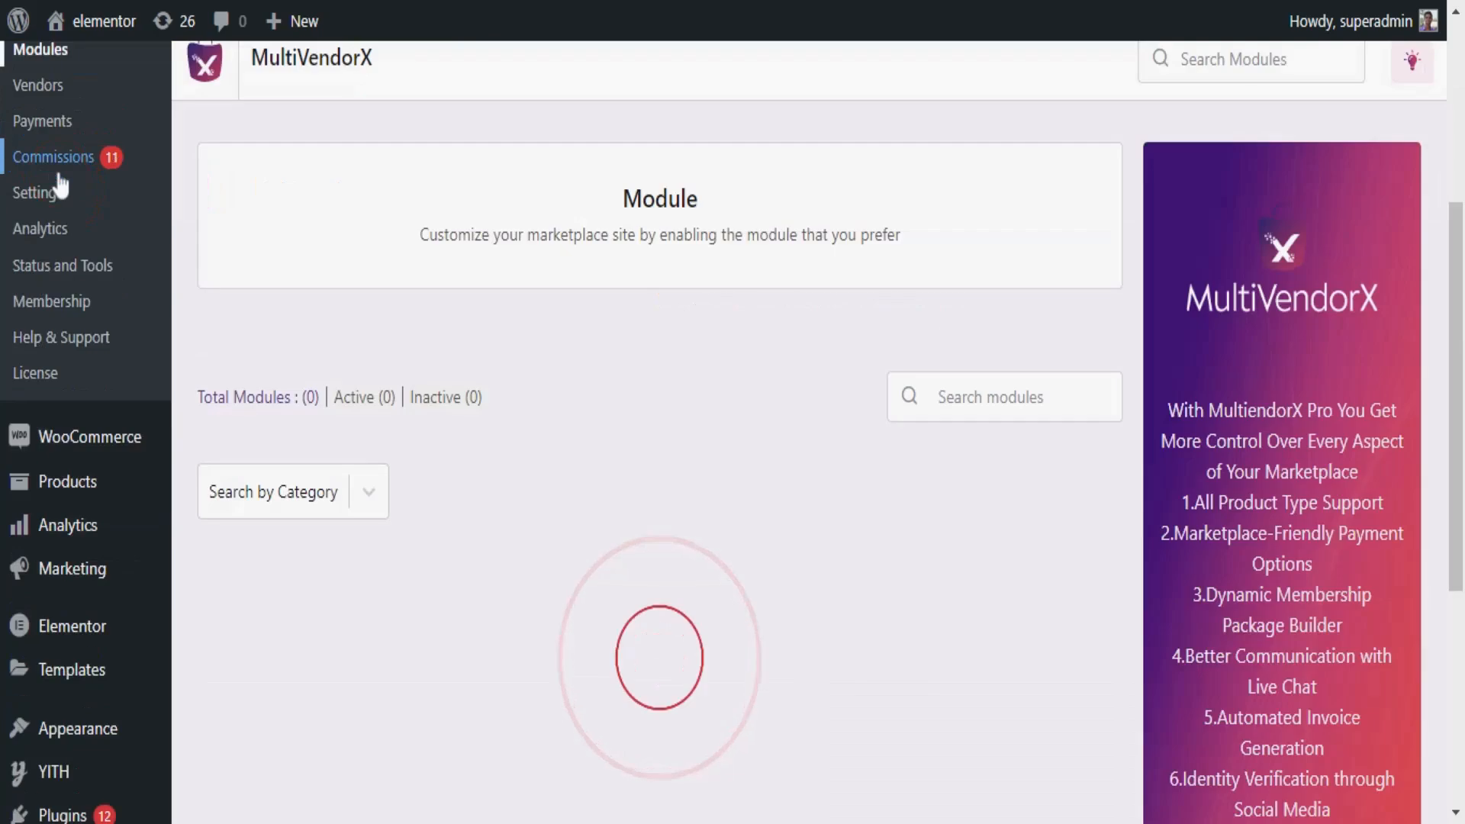
# - Scroll to the Subscription module in MultiVendorX Modules and switch it on
pyautogui.scroll(-13, 493, 427)
pyautogui.scroll(-8, 493, 422)
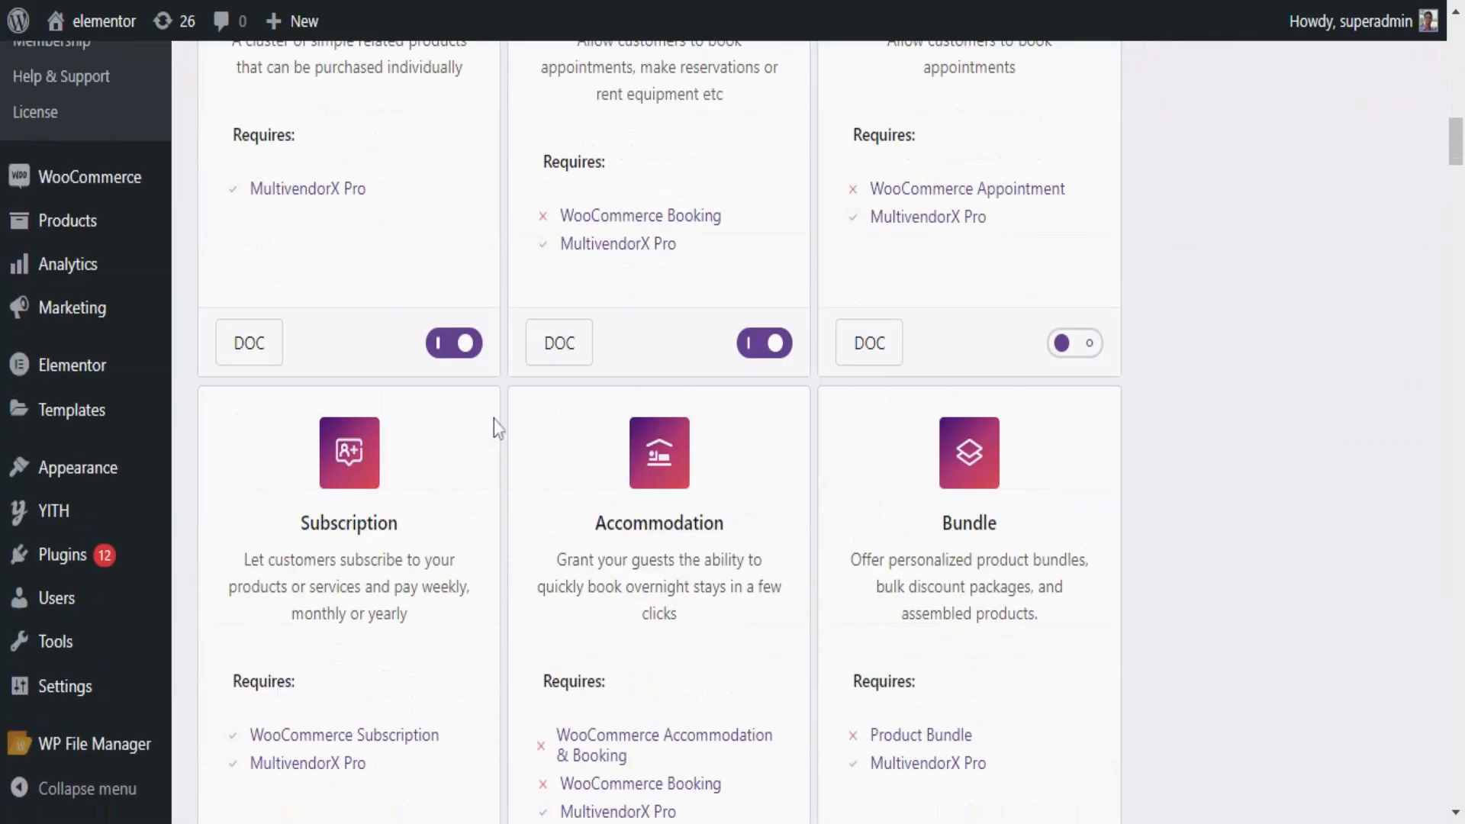
pyautogui.click(442, 479)
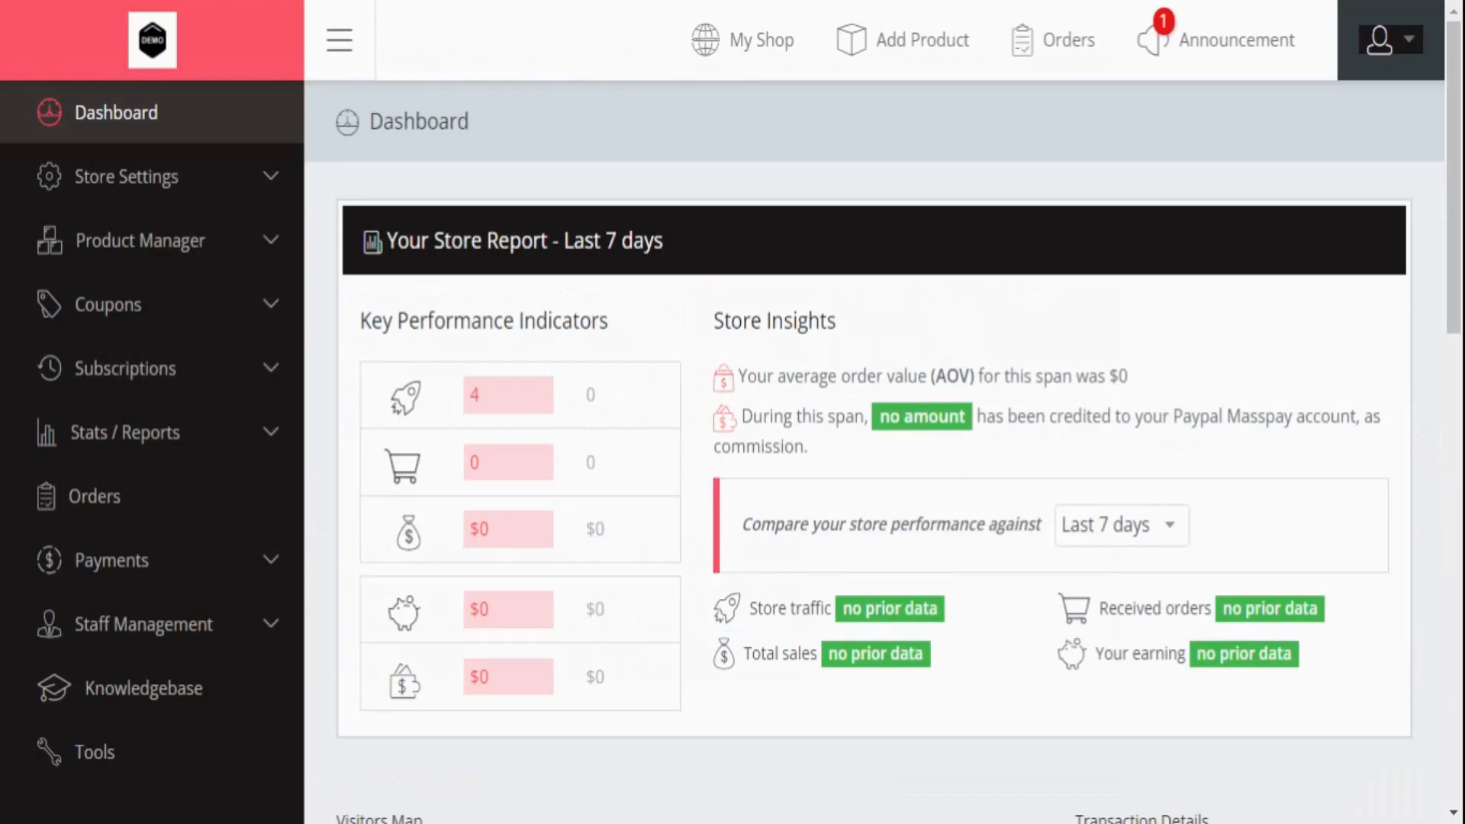
# - Start a new product not in the catalog and type its Subscription title
pyautogui.click(241, 294)
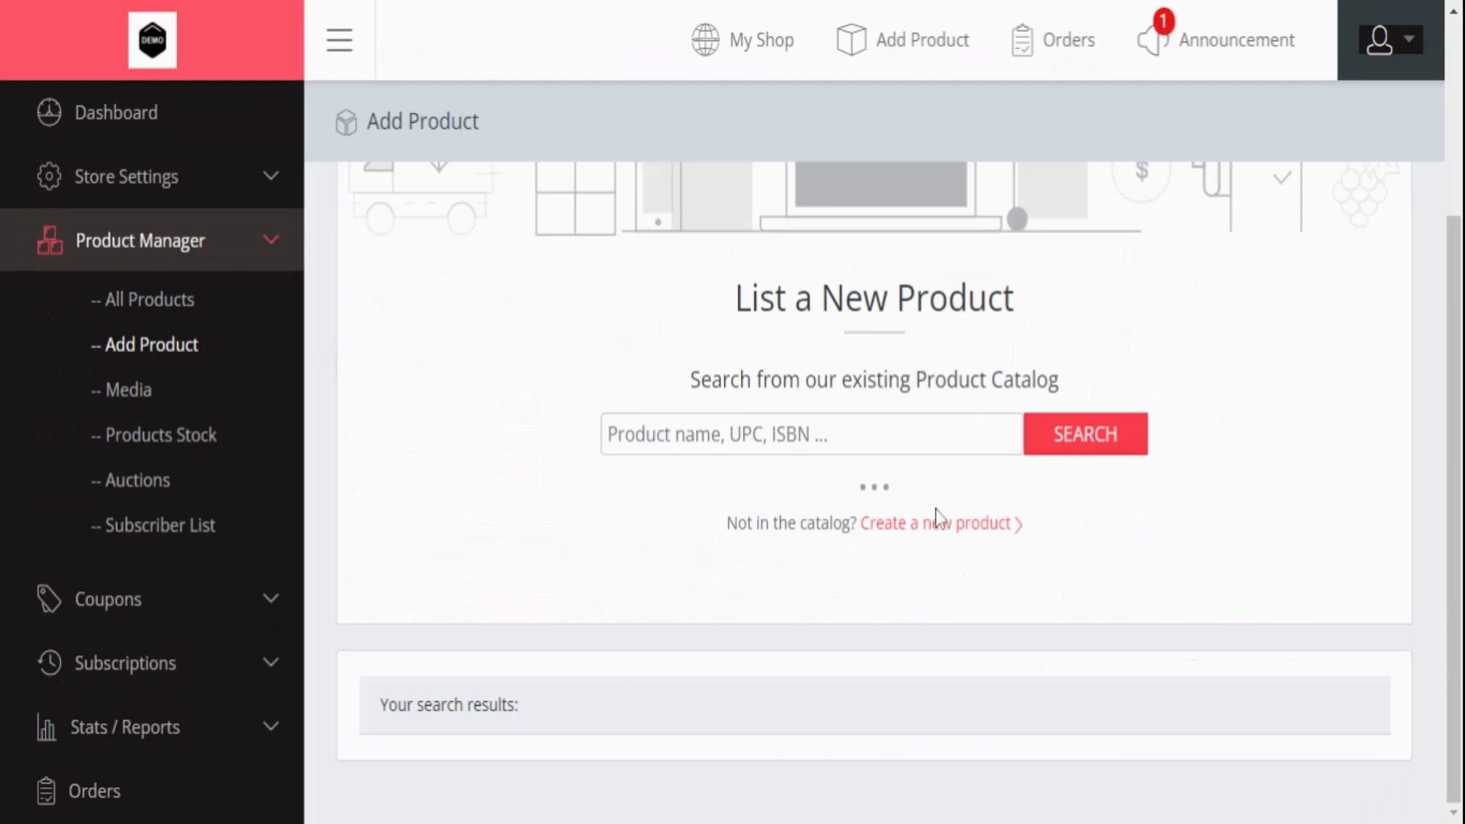
pyautogui.click(911, 661)
pyautogui.write('Subs')
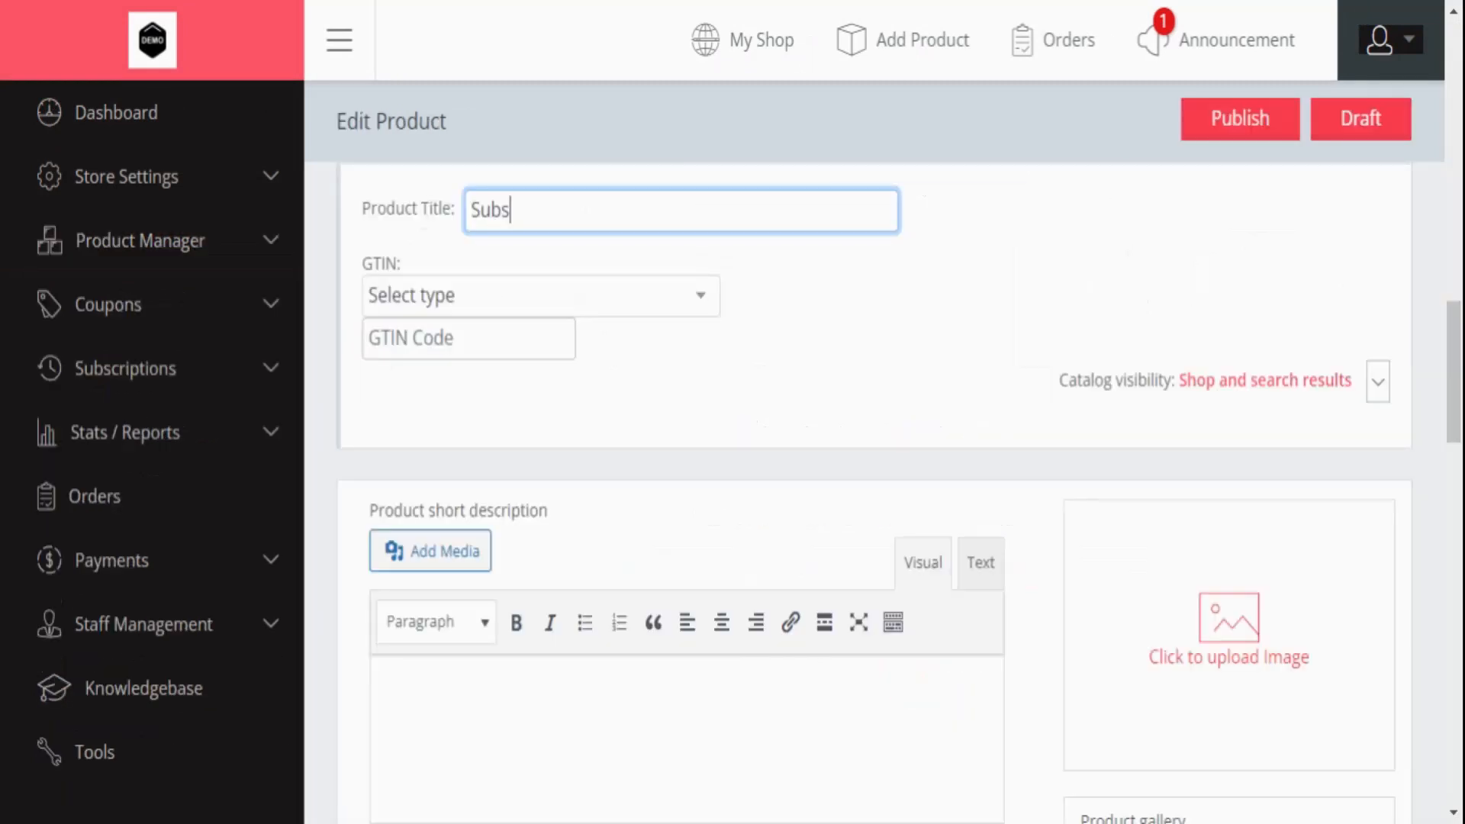
pyautogui.write('cri')
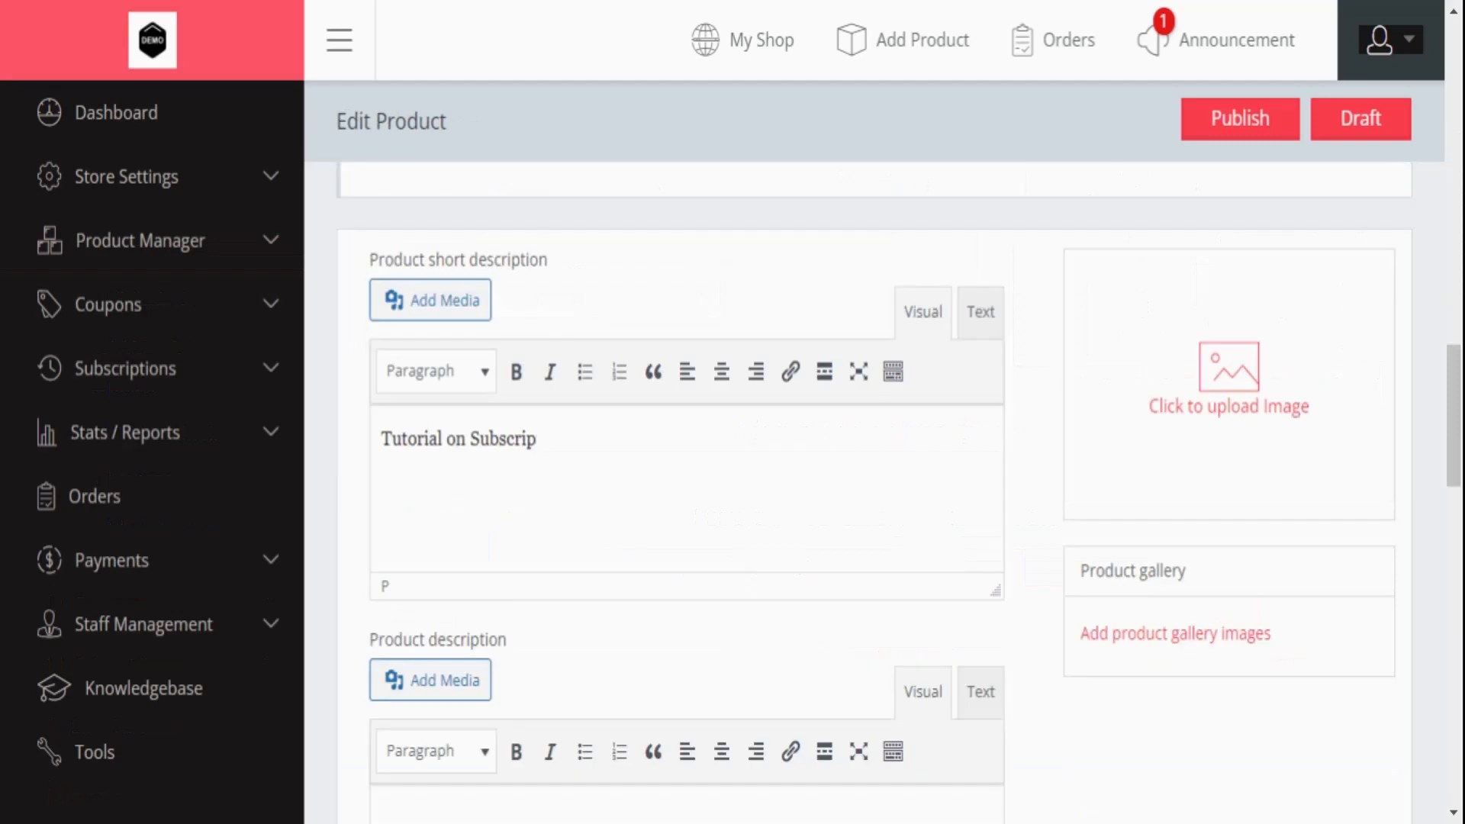
pyautogui.write('tion')
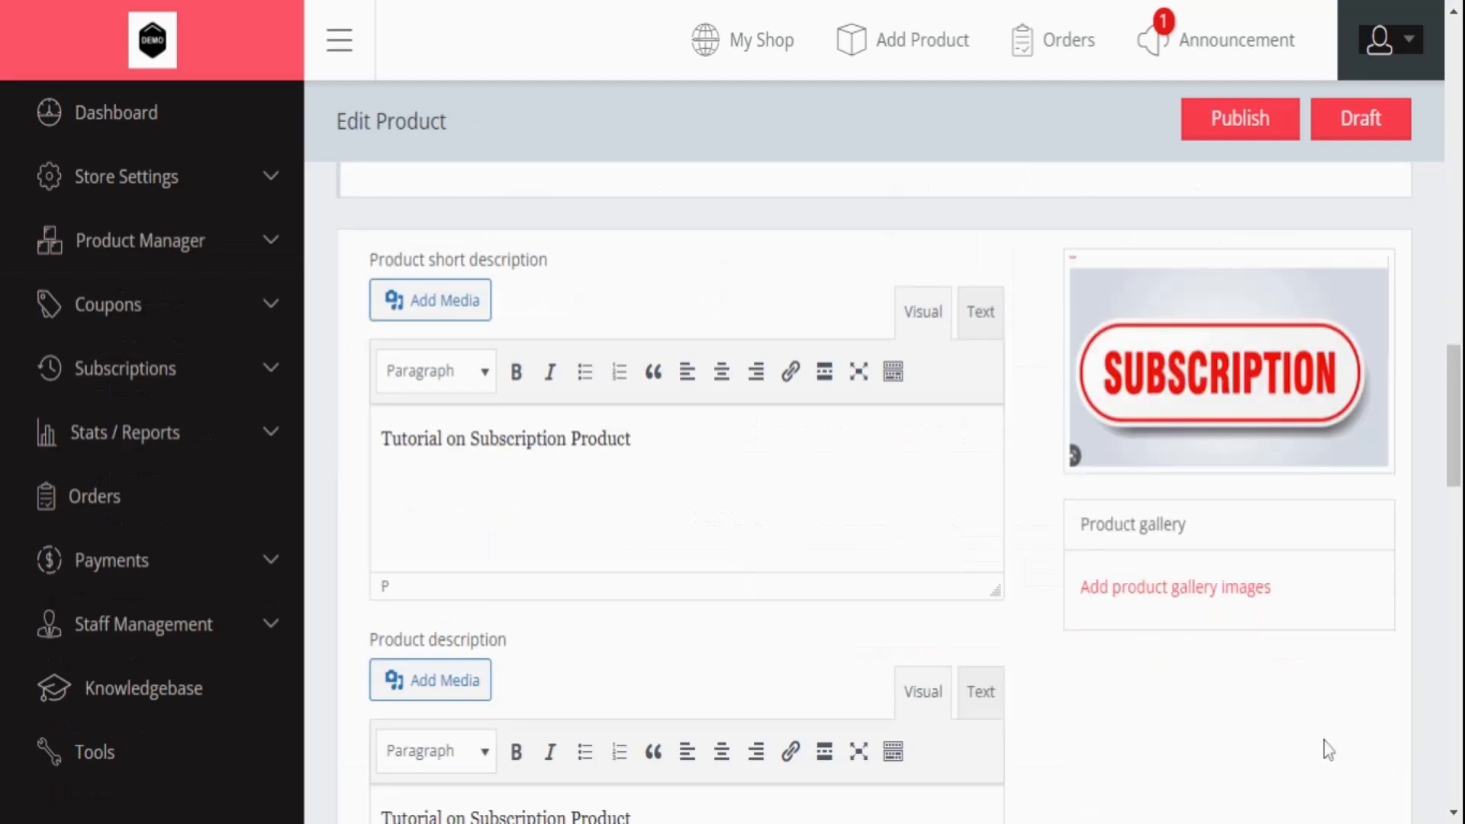
pyautogui.scroll(2, 1112, 654)
pyautogui.scroll(-6, 1033, 680)
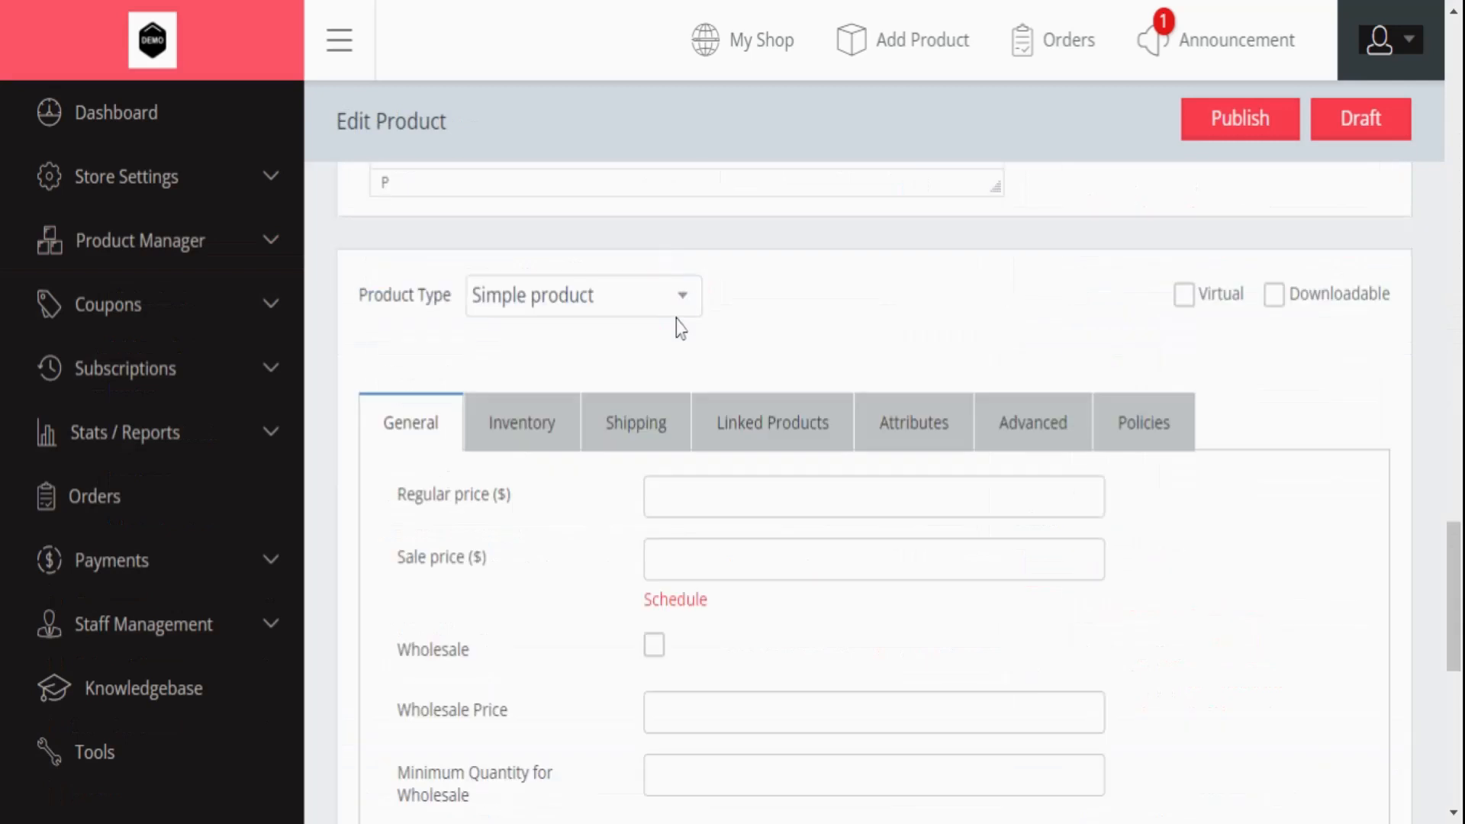
# - Make the product a Simple subscription at 199 per month, expiring after 1 month
pyautogui.click(675, 323)
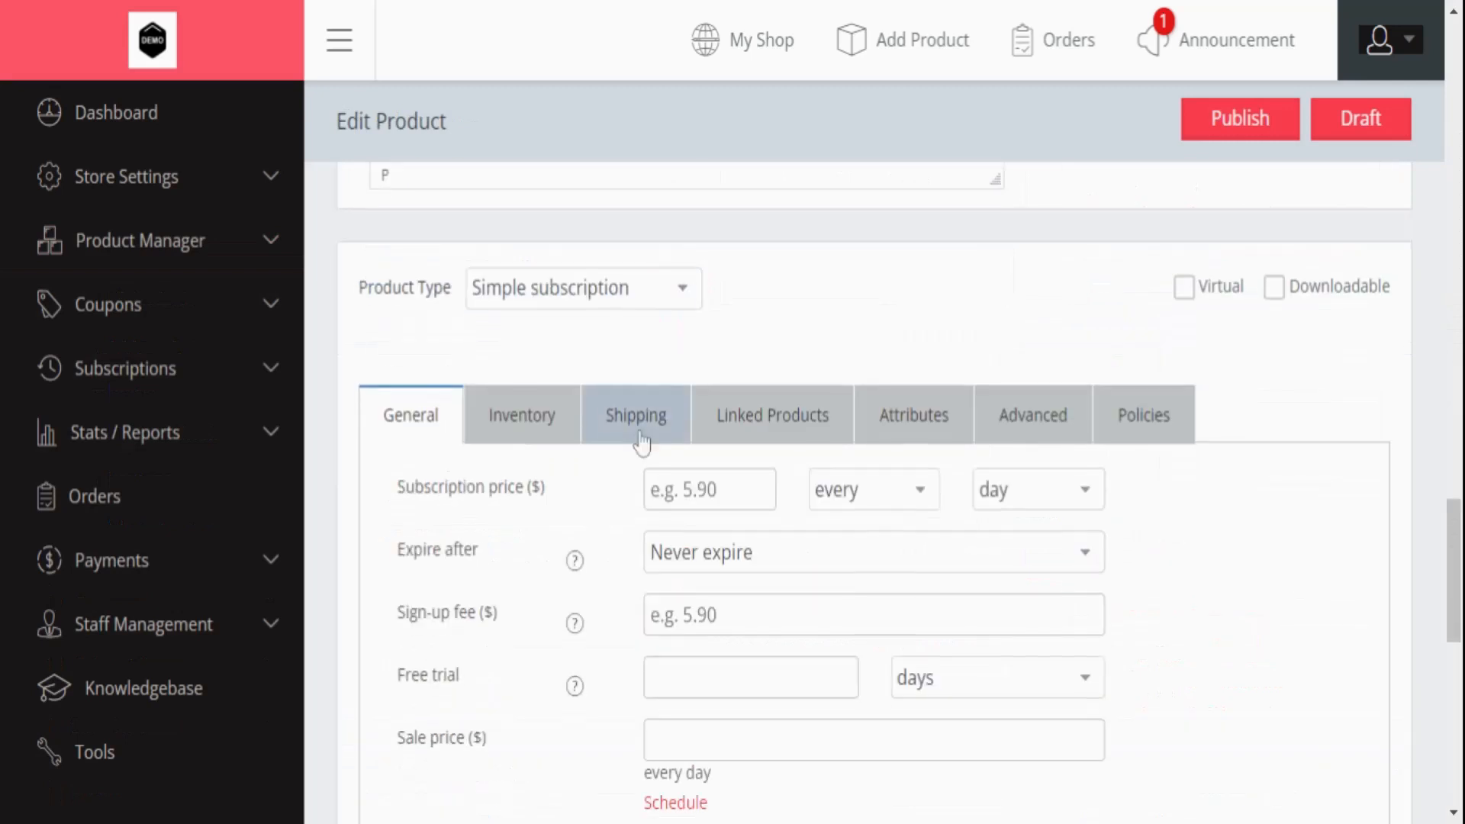
pyautogui.scroll(-3, 641, 443)
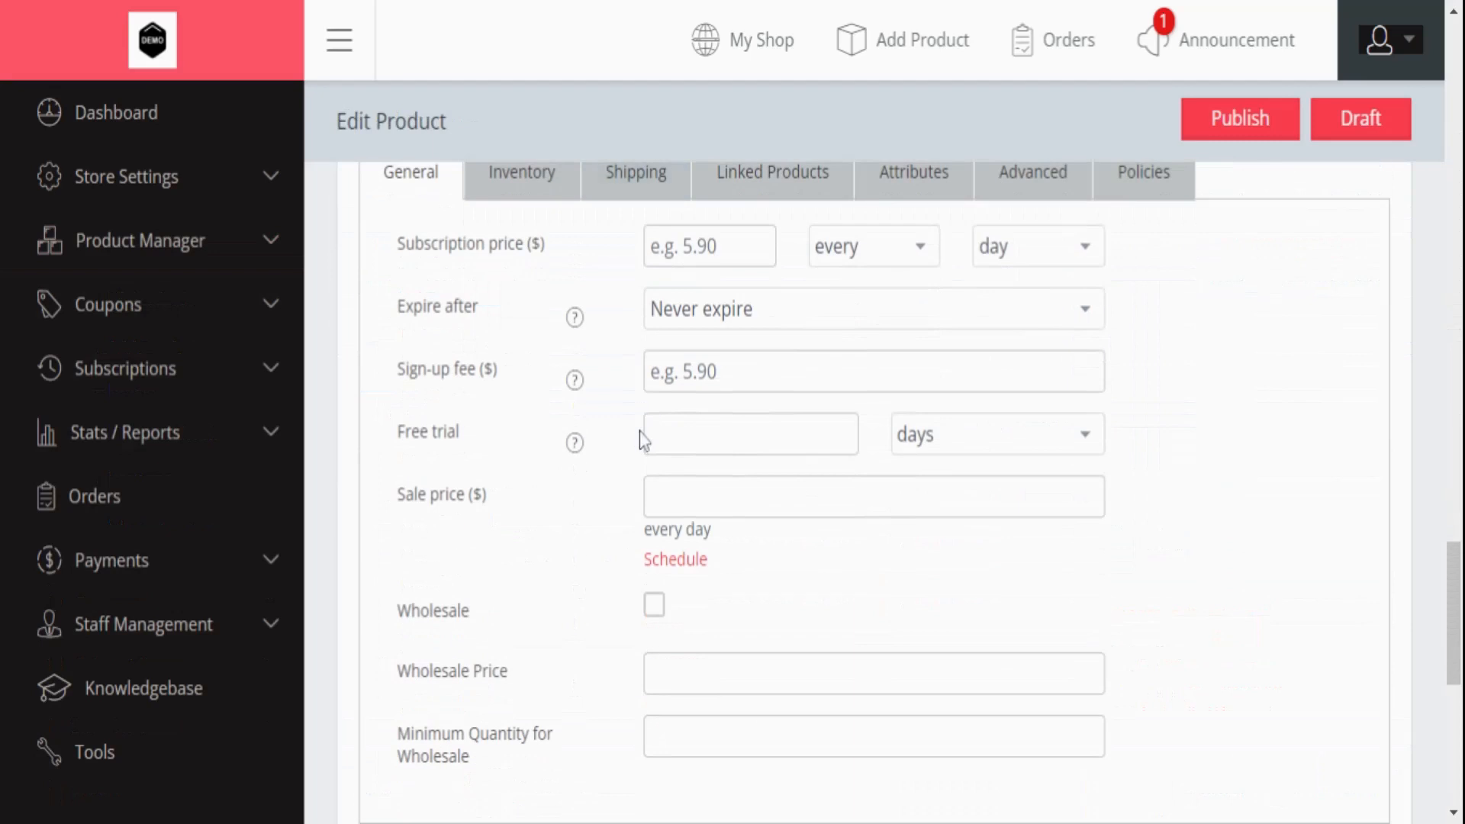
pyautogui.scroll(2, 643, 438)
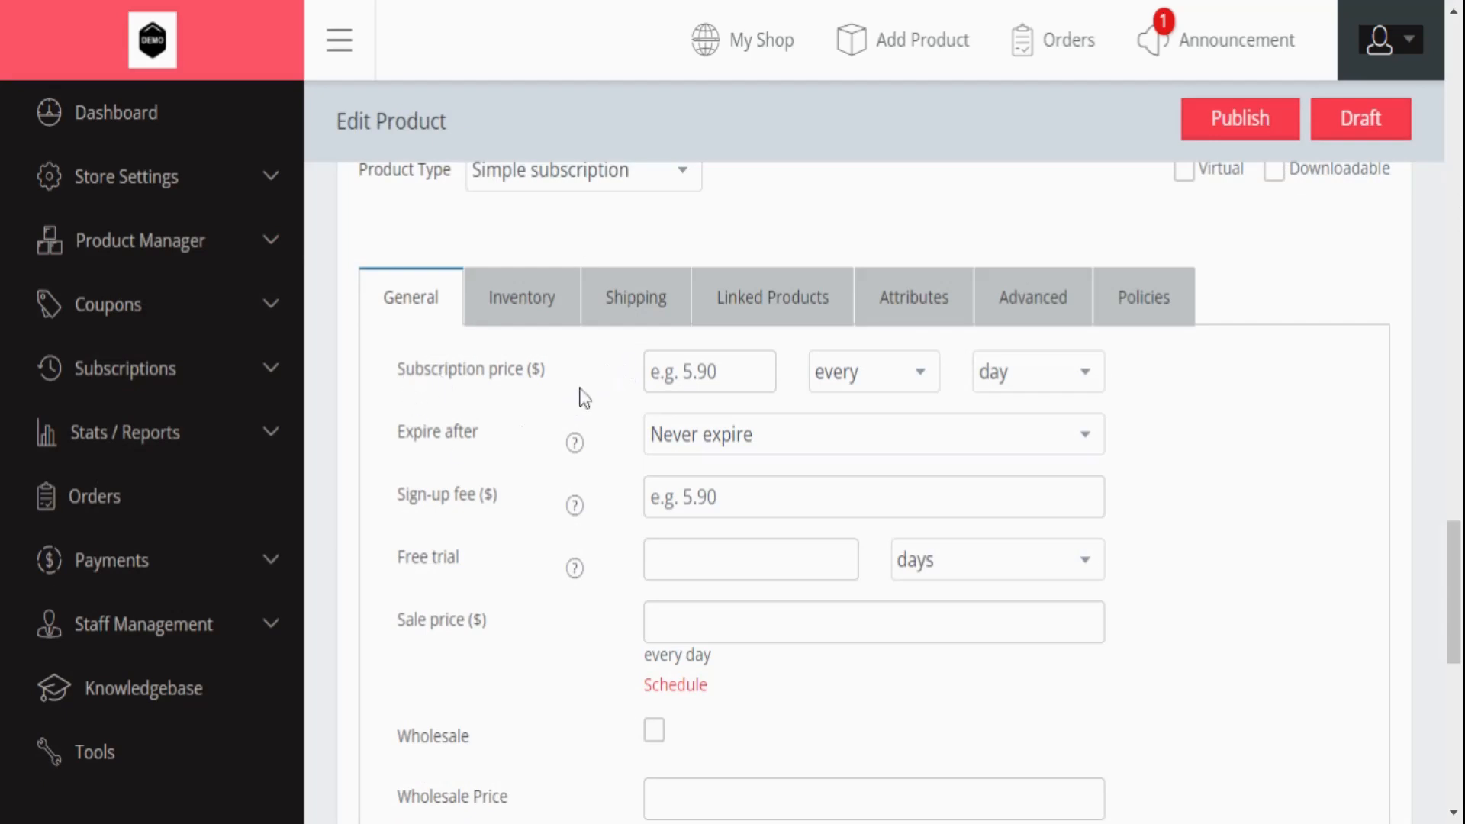
pyautogui.click(687, 371)
pyautogui.write('199')
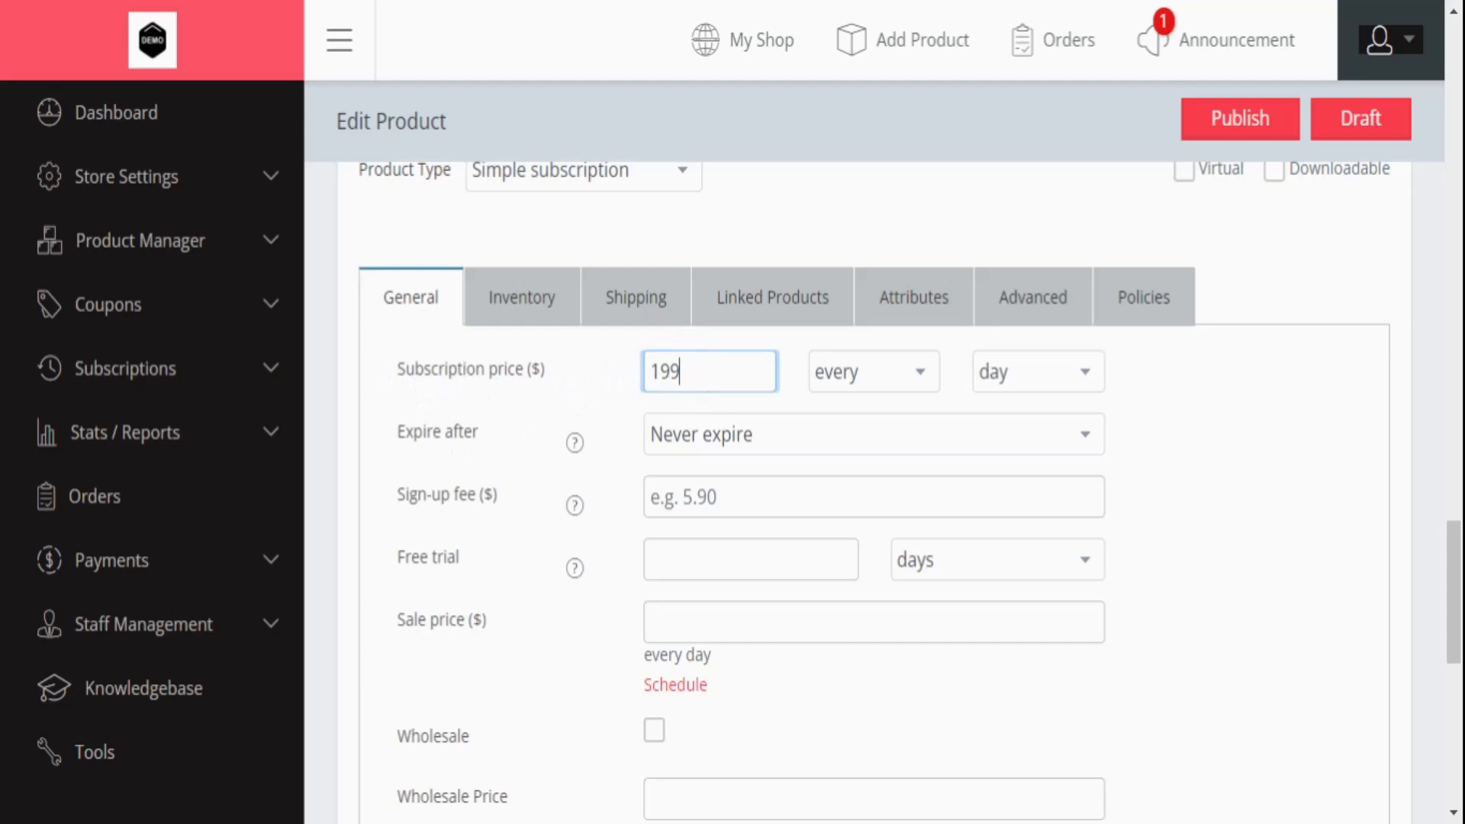
pyautogui.click(985, 374)
pyautogui.click(1004, 461)
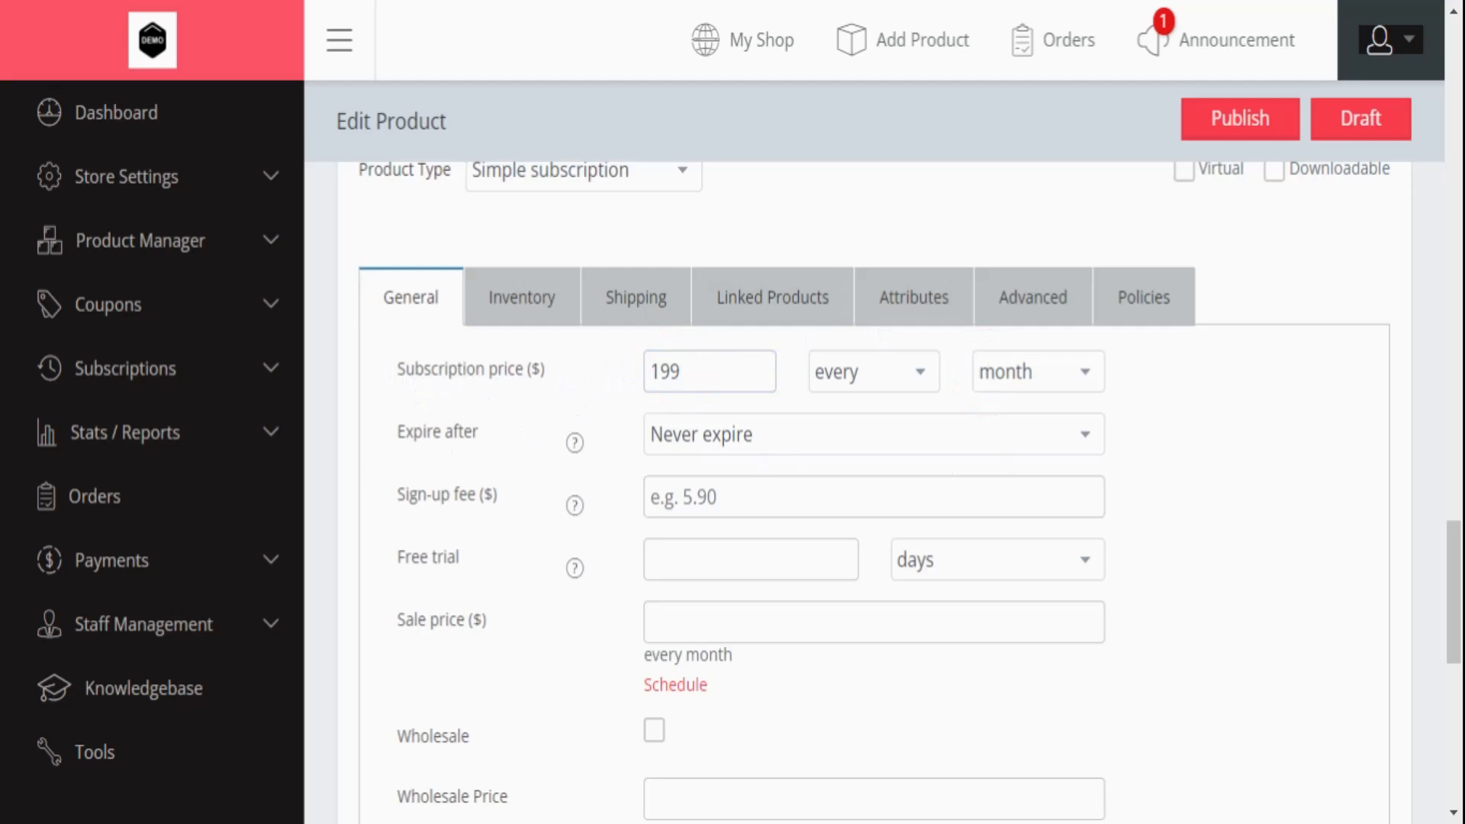
pyautogui.click(727, 420)
# - Enter a 200 sign-up fee, a 7-day free trial and a 145 sale price
pyautogui.click(661, 497)
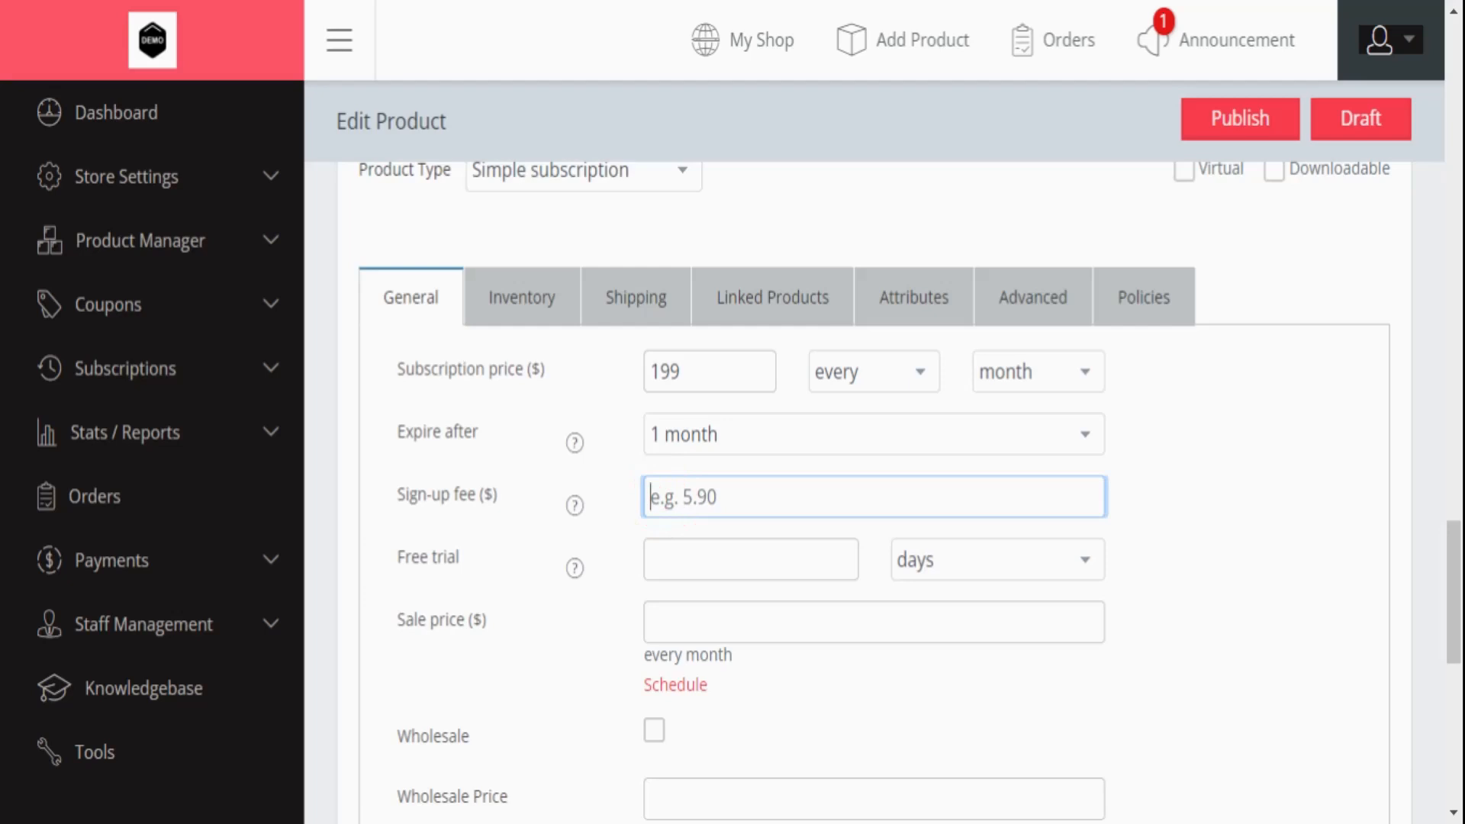
pyautogui.write('200')
pyautogui.click(656, 565)
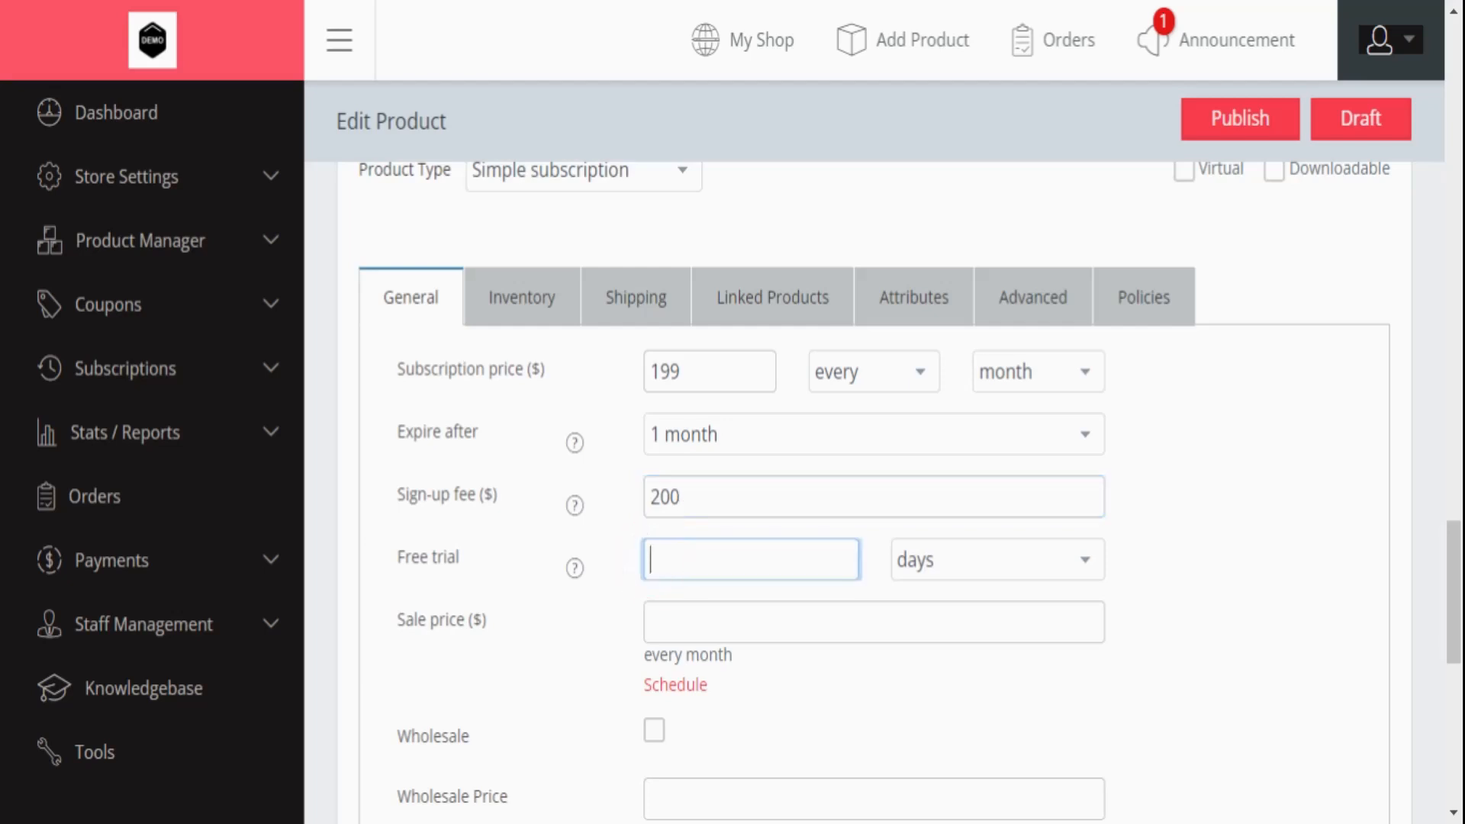
pyautogui.write('7')
pyautogui.click(675, 629)
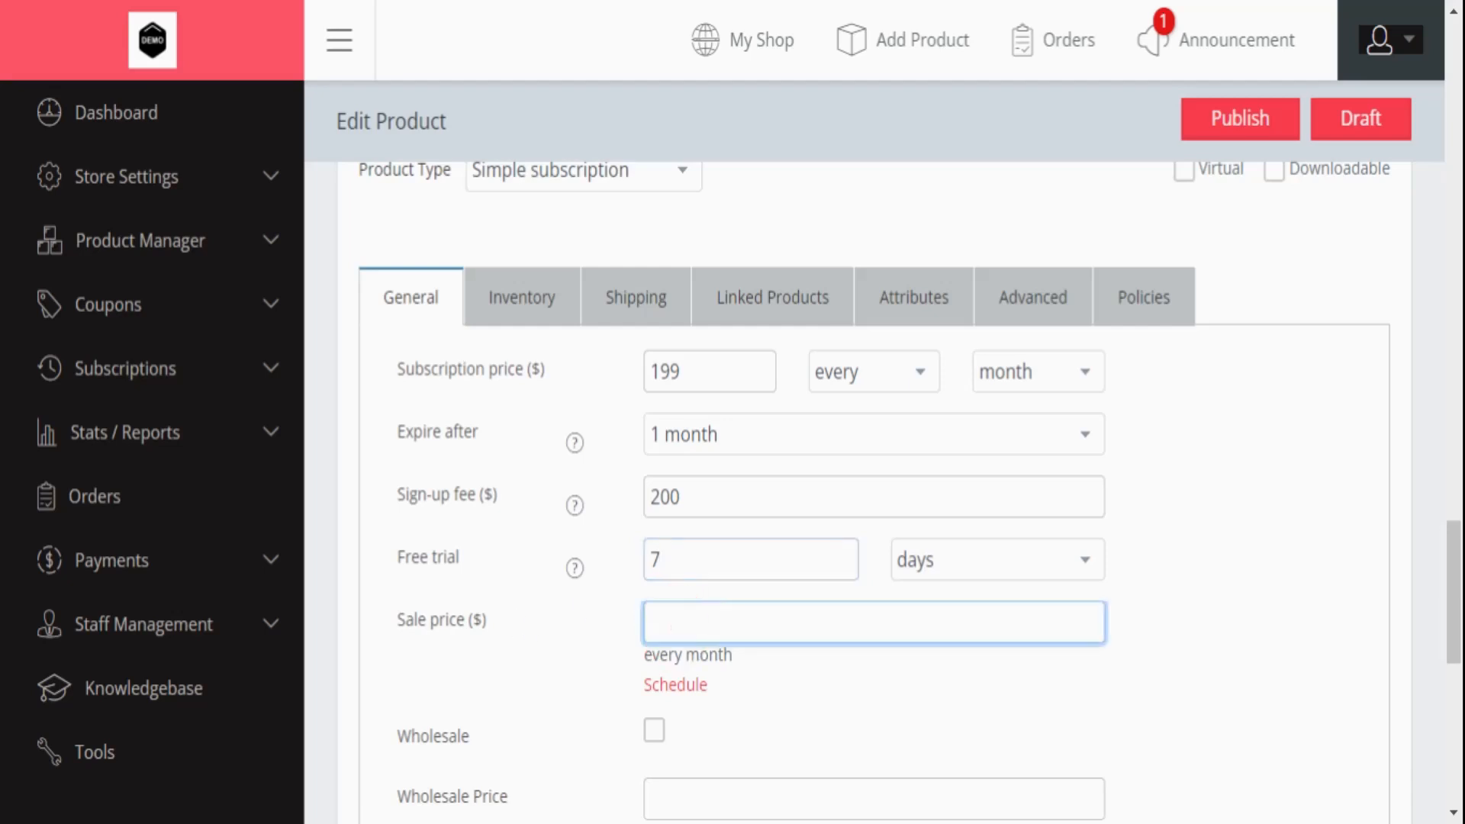
pyautogui.write('145')
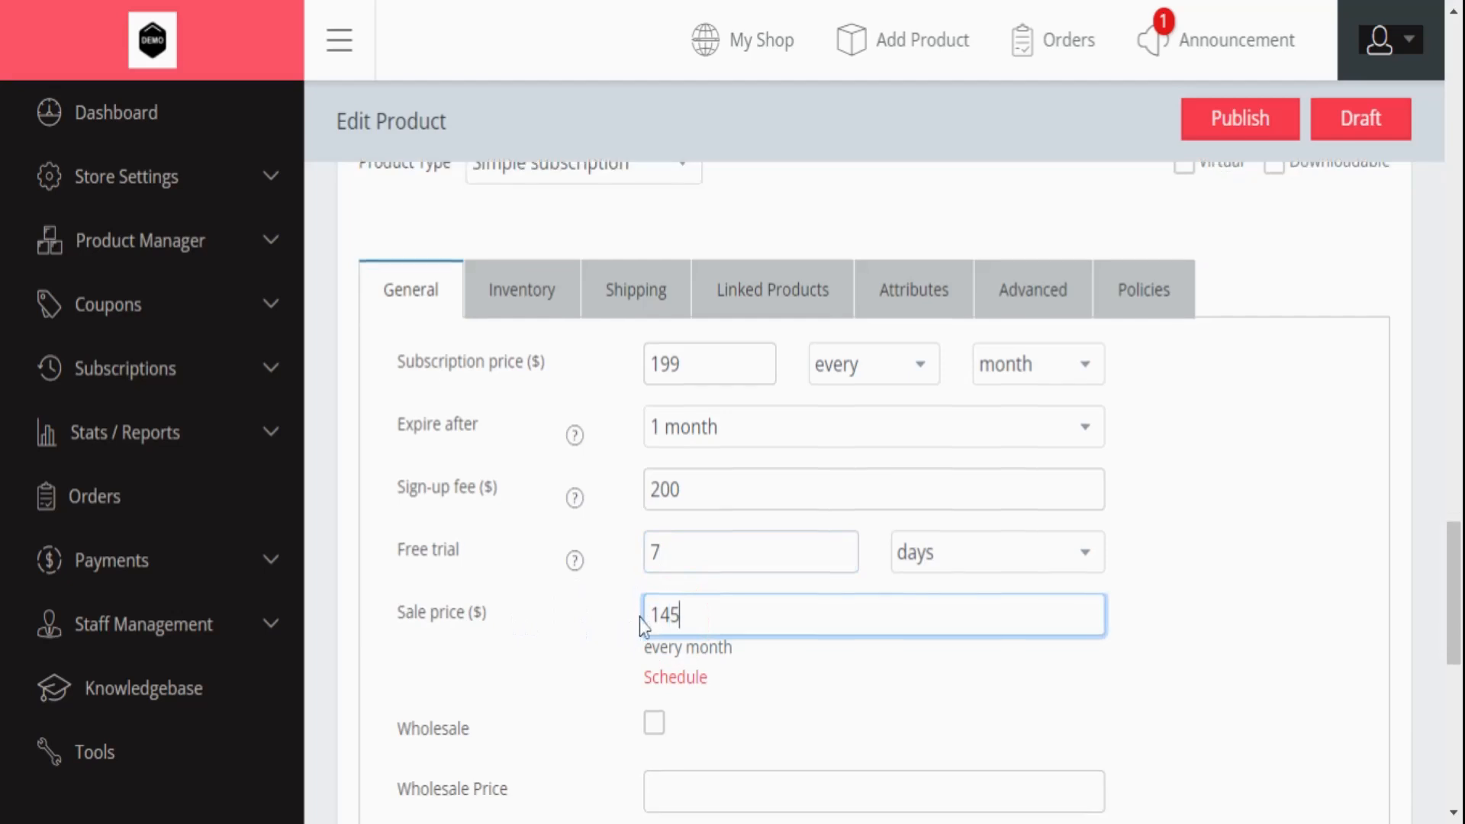
pyautogui.scroll(-2, 641, 610)
# - Schedule the sale from 14 December 2022 to 19 December 2022
pyautogui.click(675, 561)
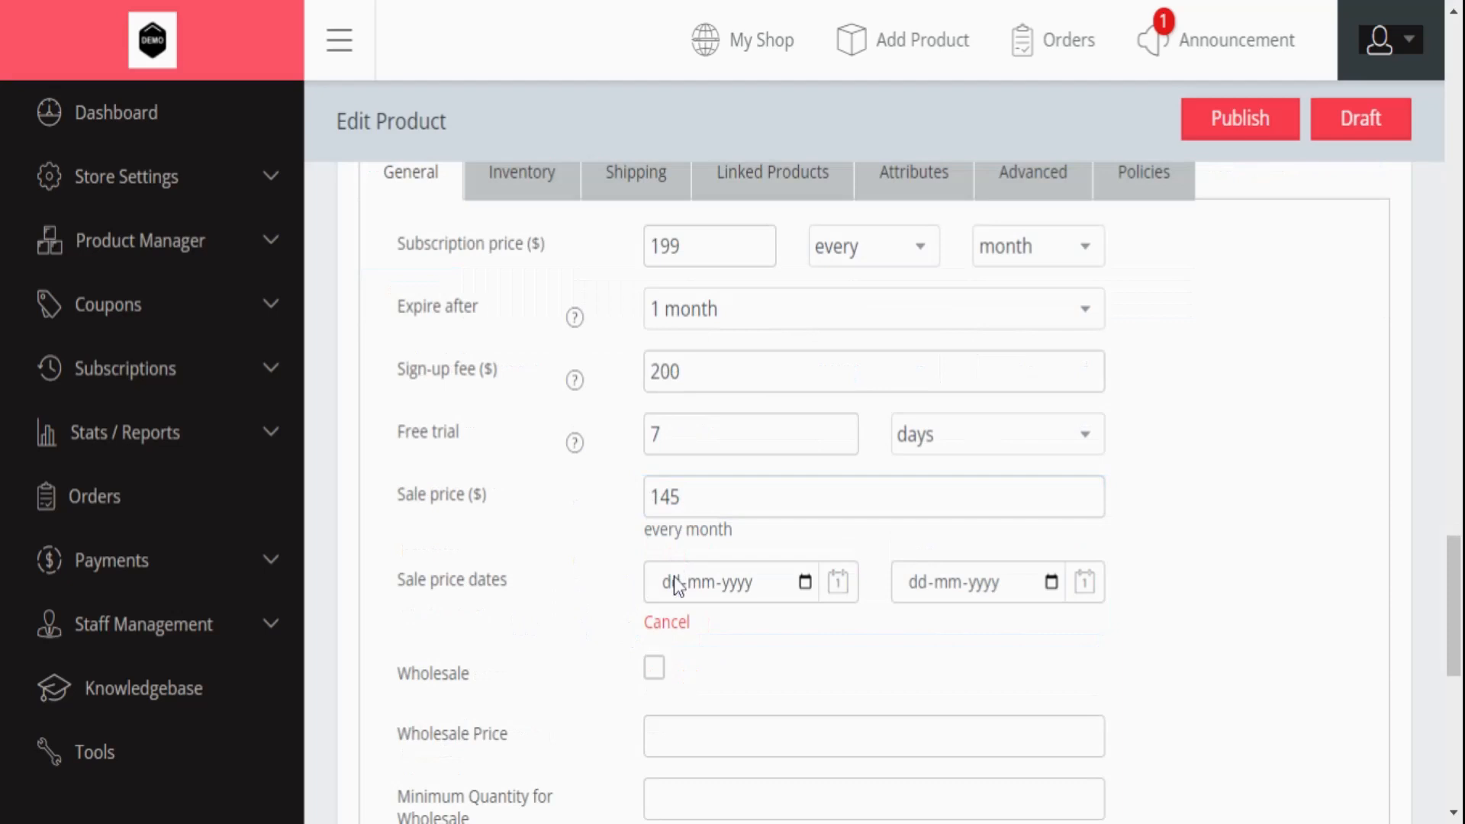
pyautogui.click(675, 576)
pyautogui.click(693, 457)
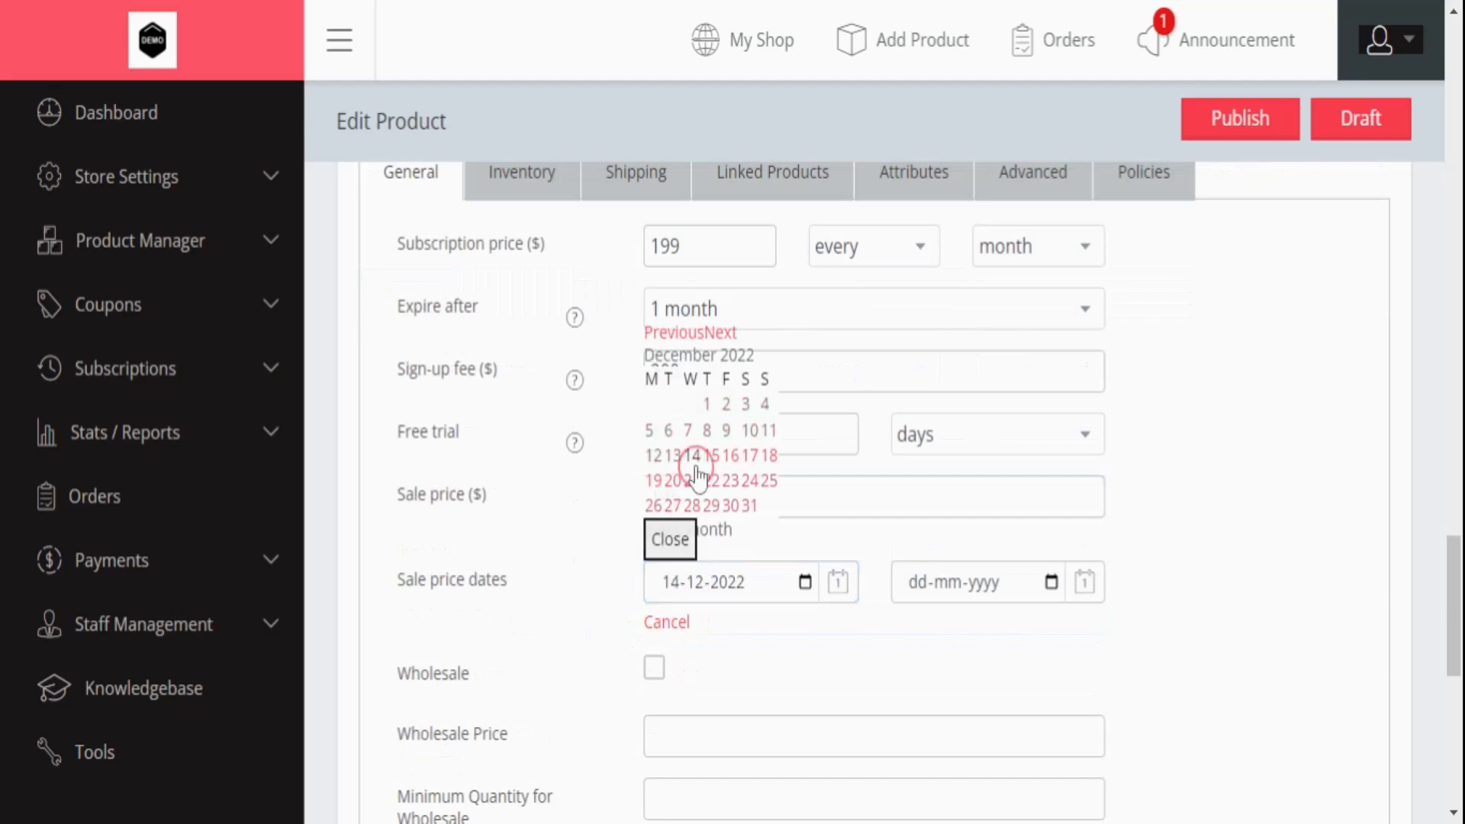
pyautogui.click(925, 586)
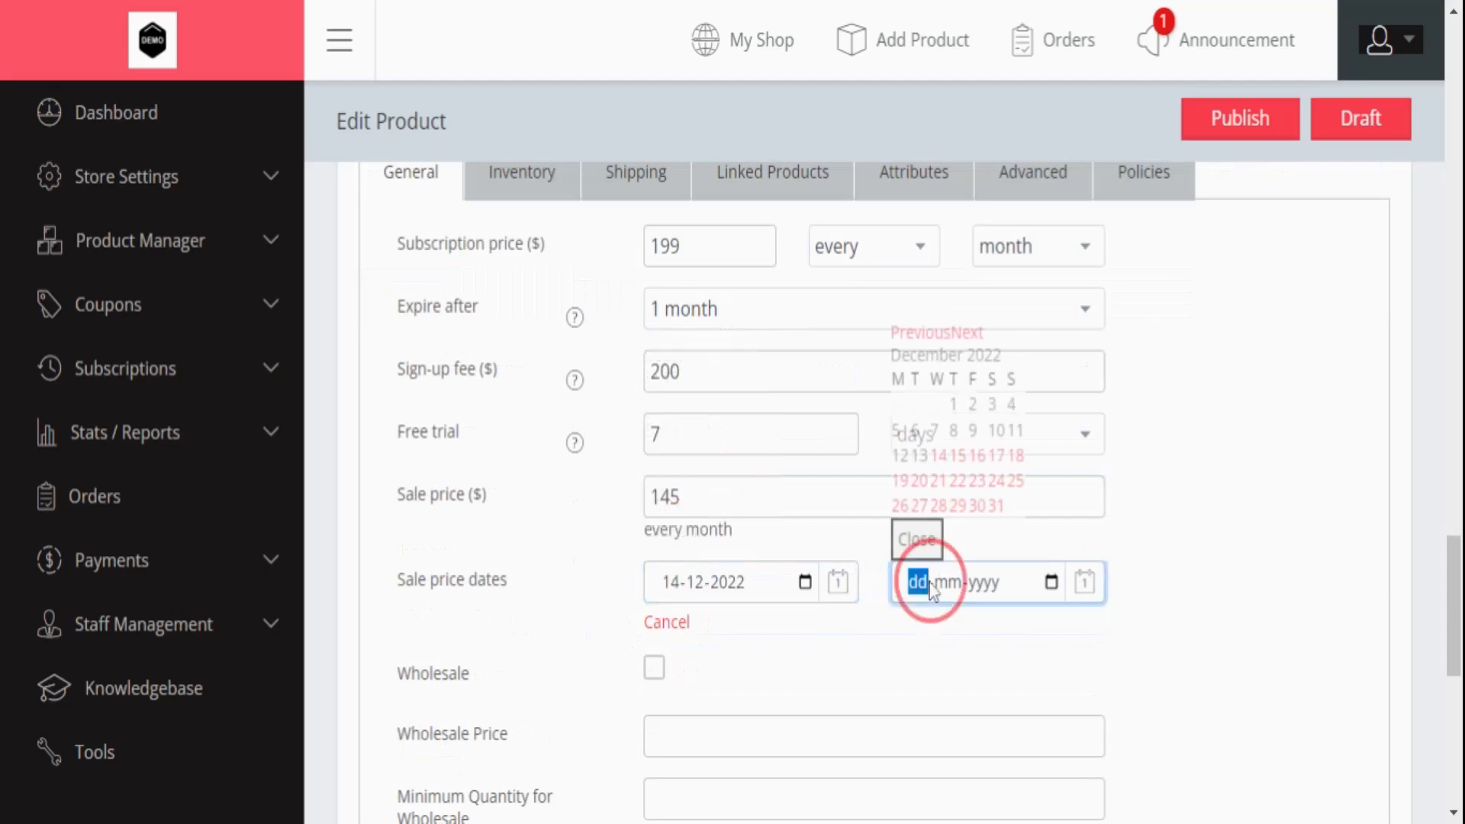
pyautogui.click(900, 480)
pyautogui.scroll(-3, 865, 536)
pyautogui.scroll(6, 862, 538)
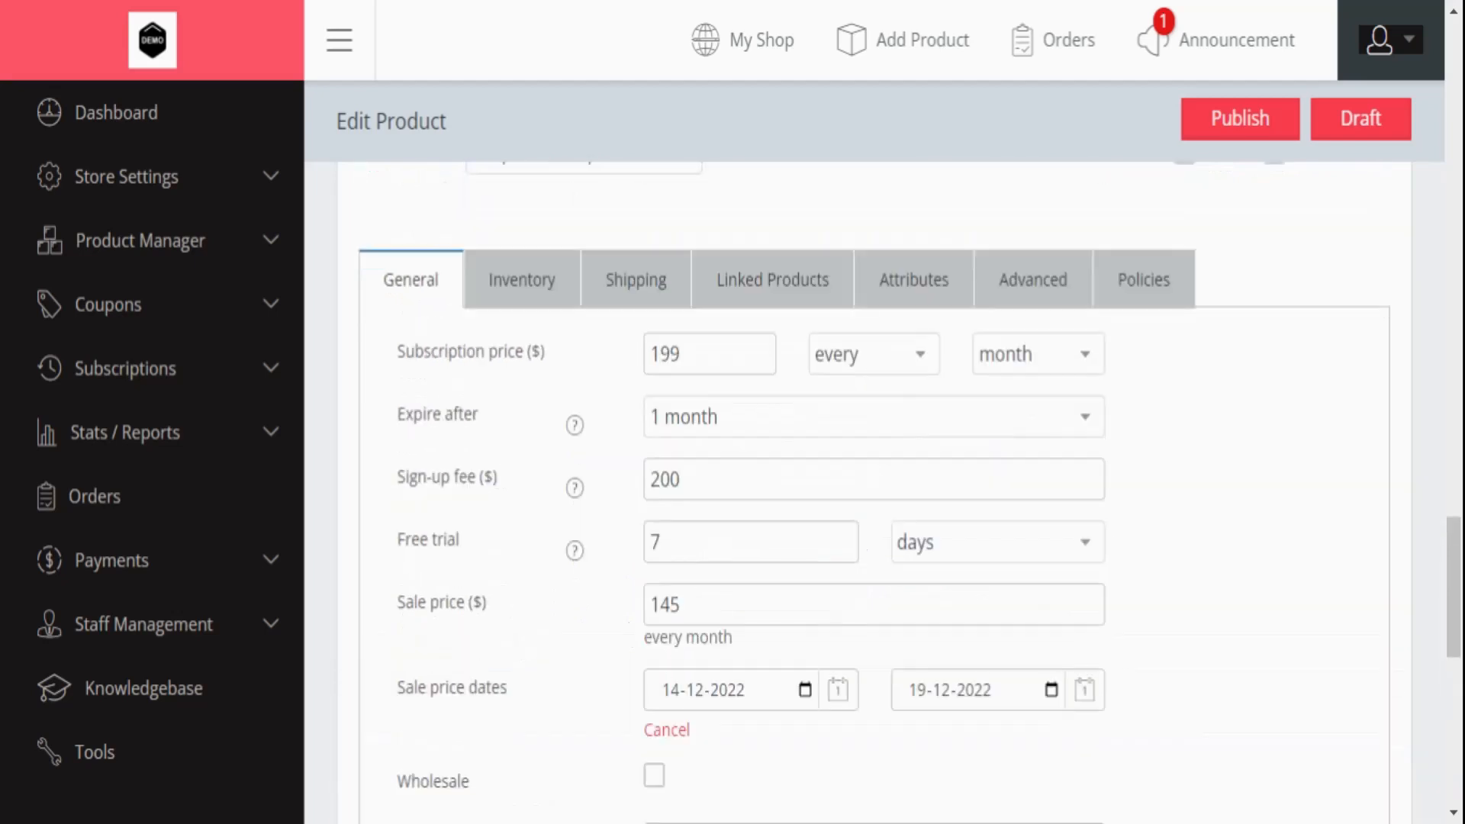
pyautogui.click(1283, 303)
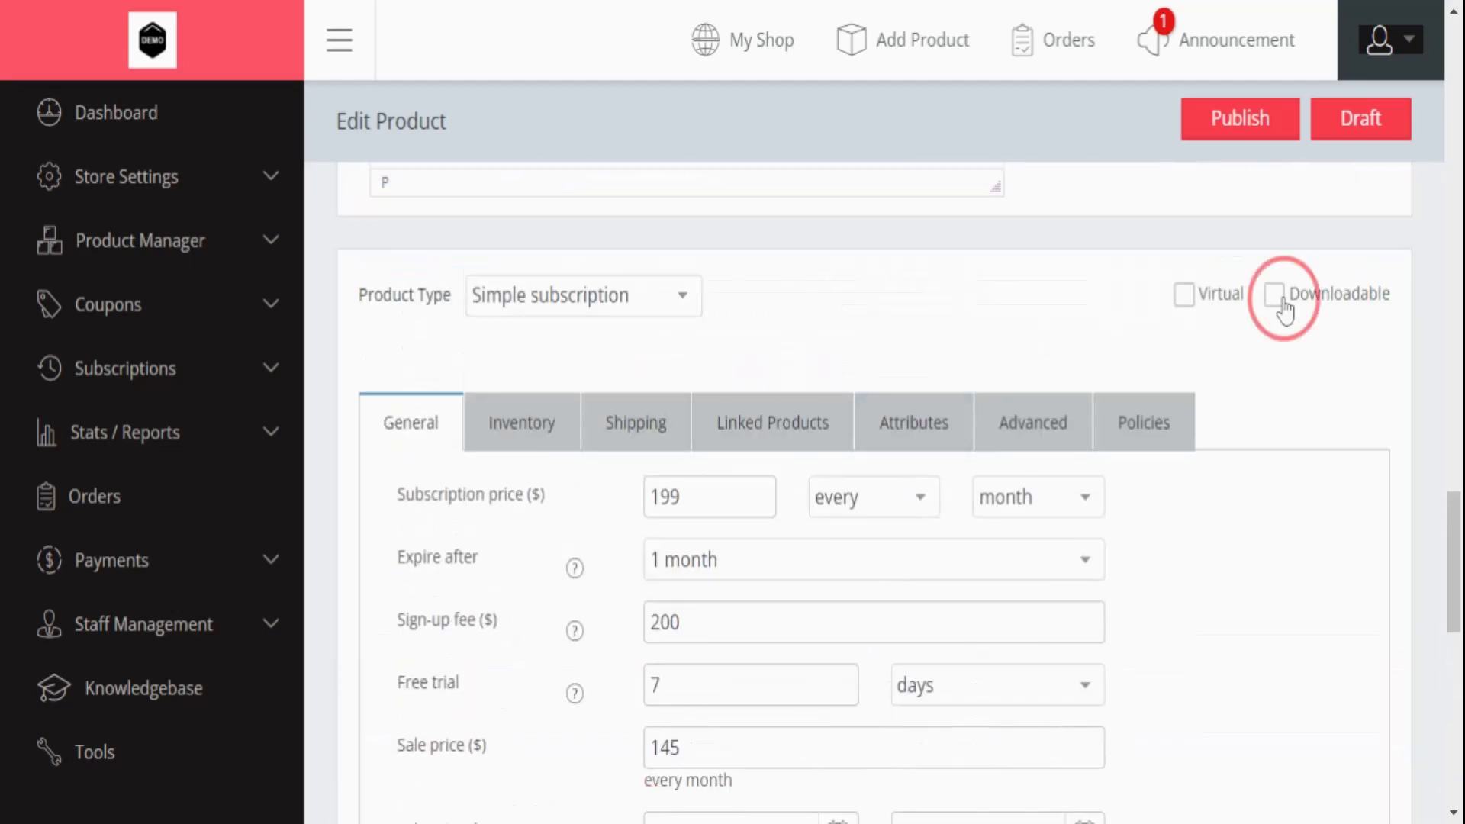
pyautogui.scroll(-10, 1030, 524)
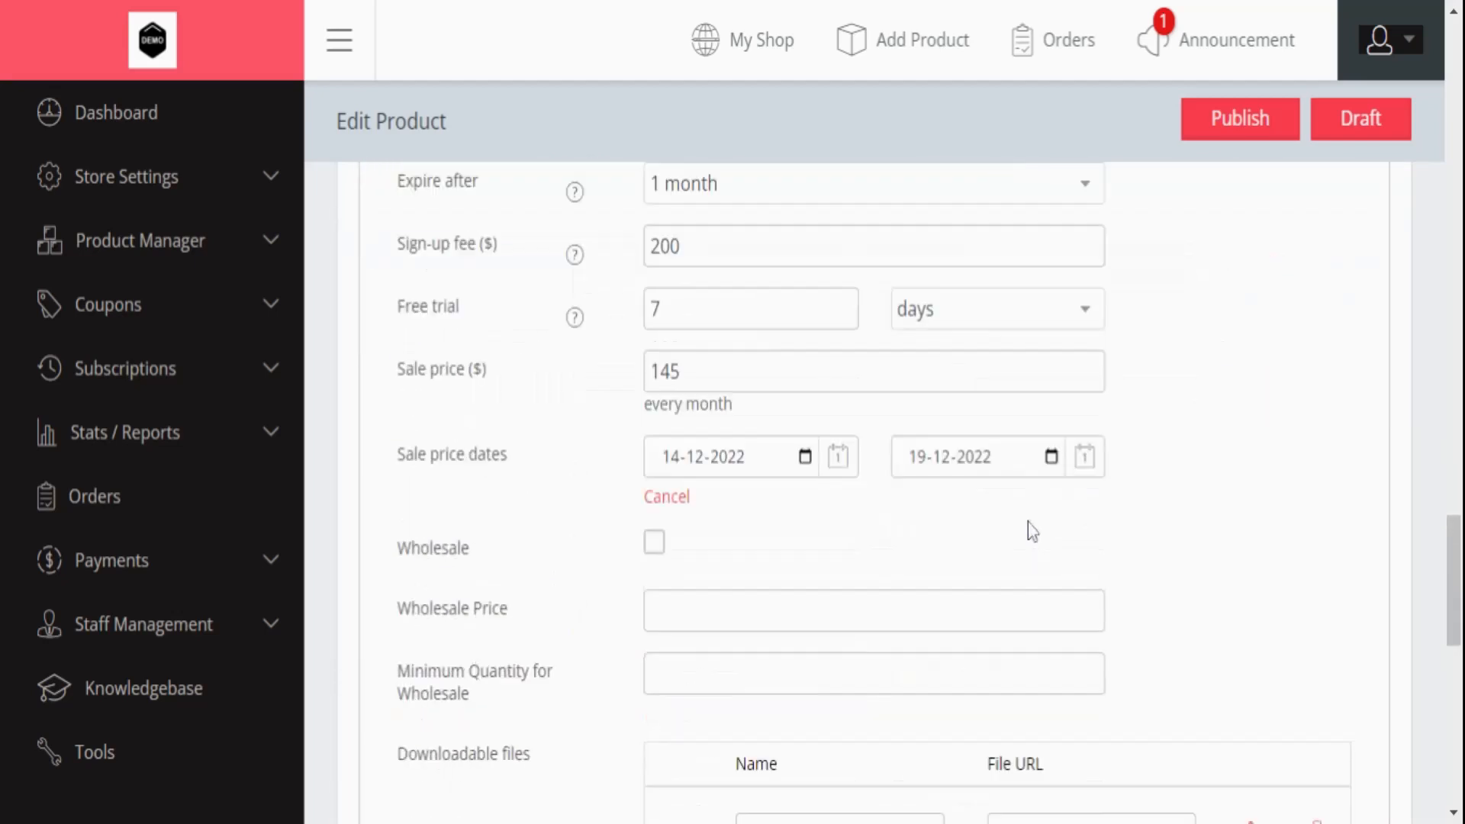
pyautogui.click(720, 450)
pyautogui.click(1091, 461)
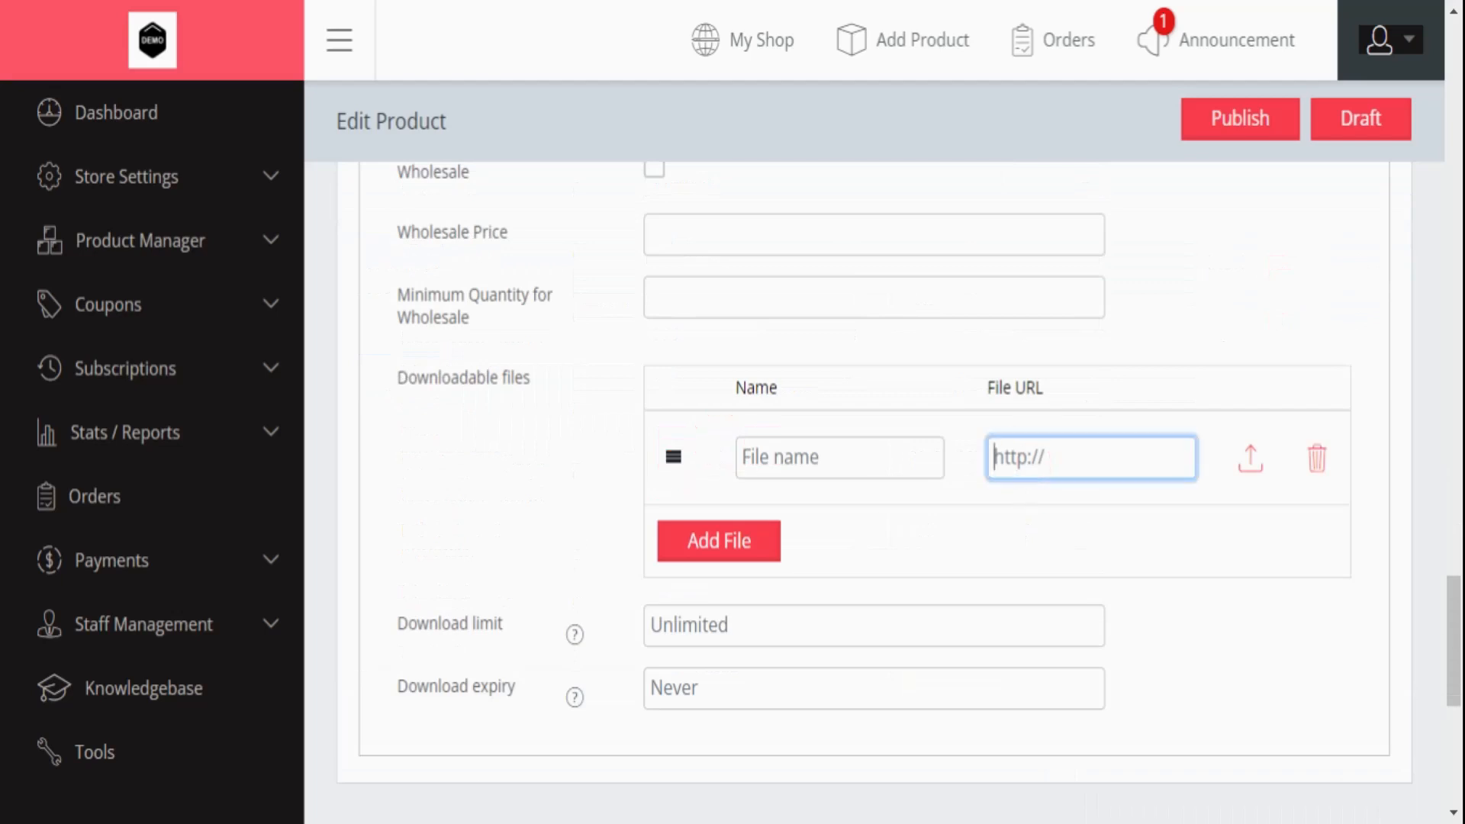
pyautogui.write('https://booklink.in/')
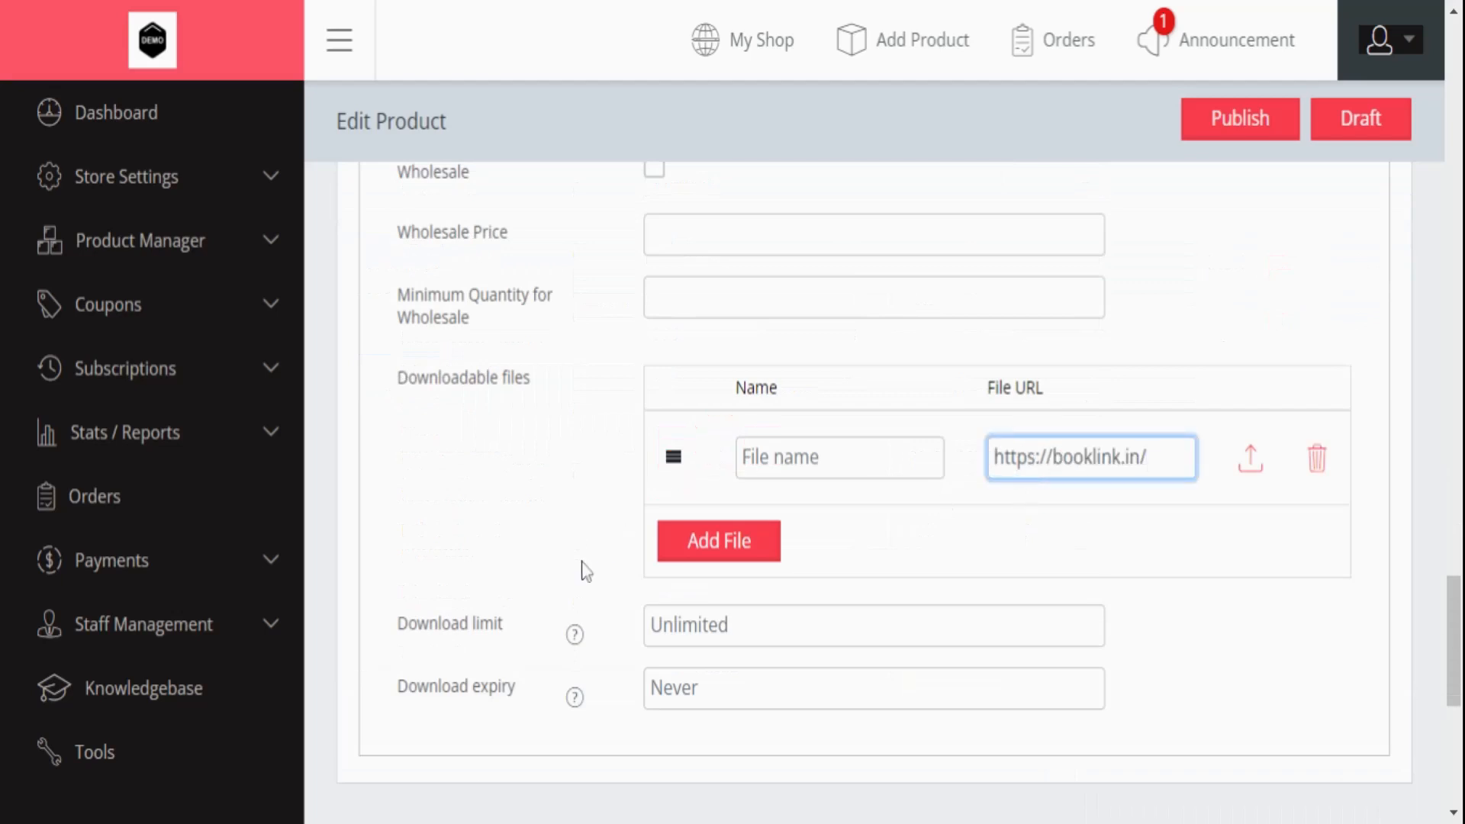
pyautogui.moveTo(398, 622); pyautogui.dragTo(515, 643)
pyautogui.moveTo(400, 686); pyautogui.dragTo(516, 691)
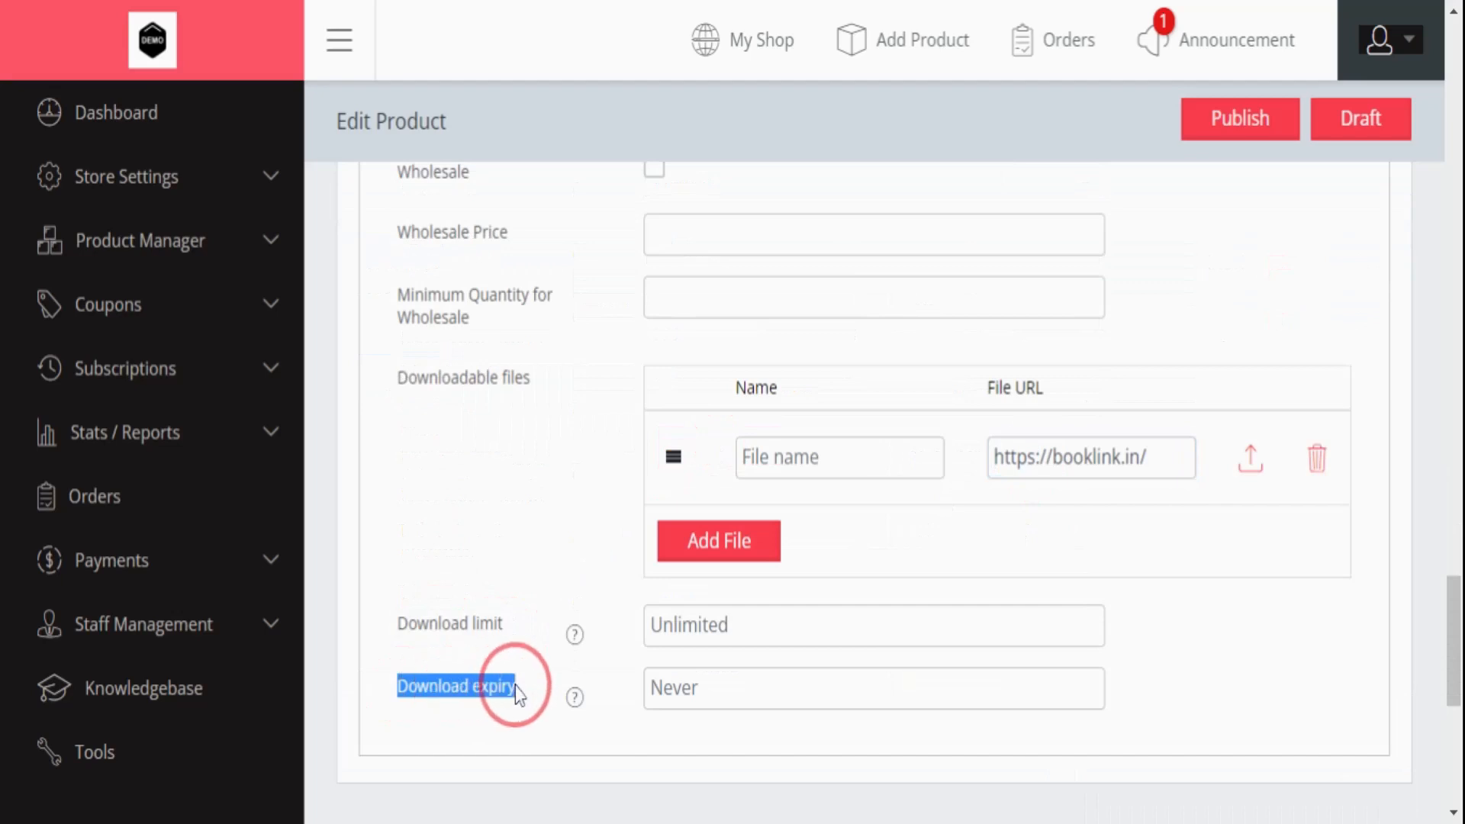
# - Add a second, empty downloadable file entry
pyautogui.scroll(2, 523, 478)
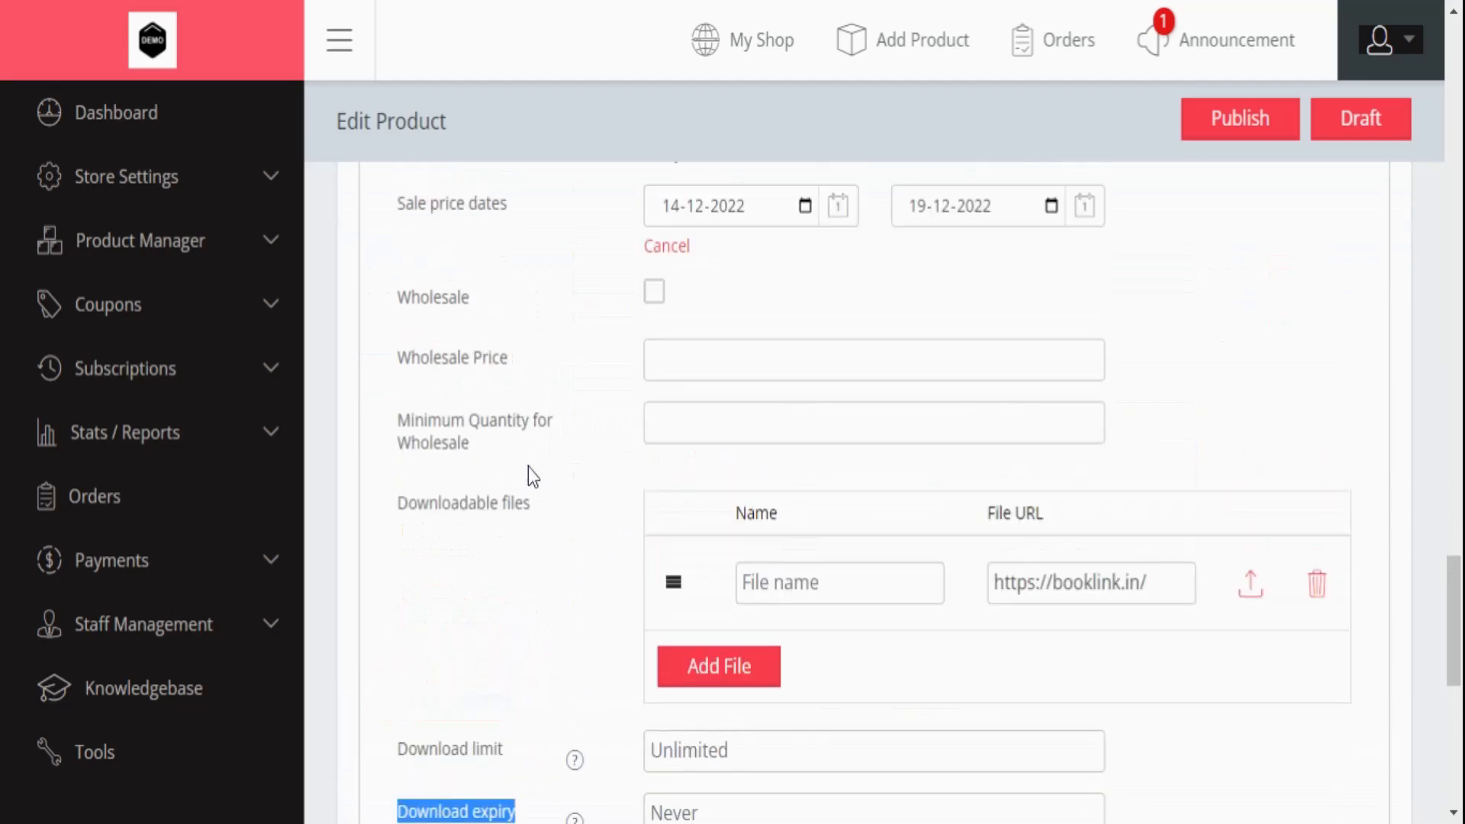
pyautogui.click(699, 668)
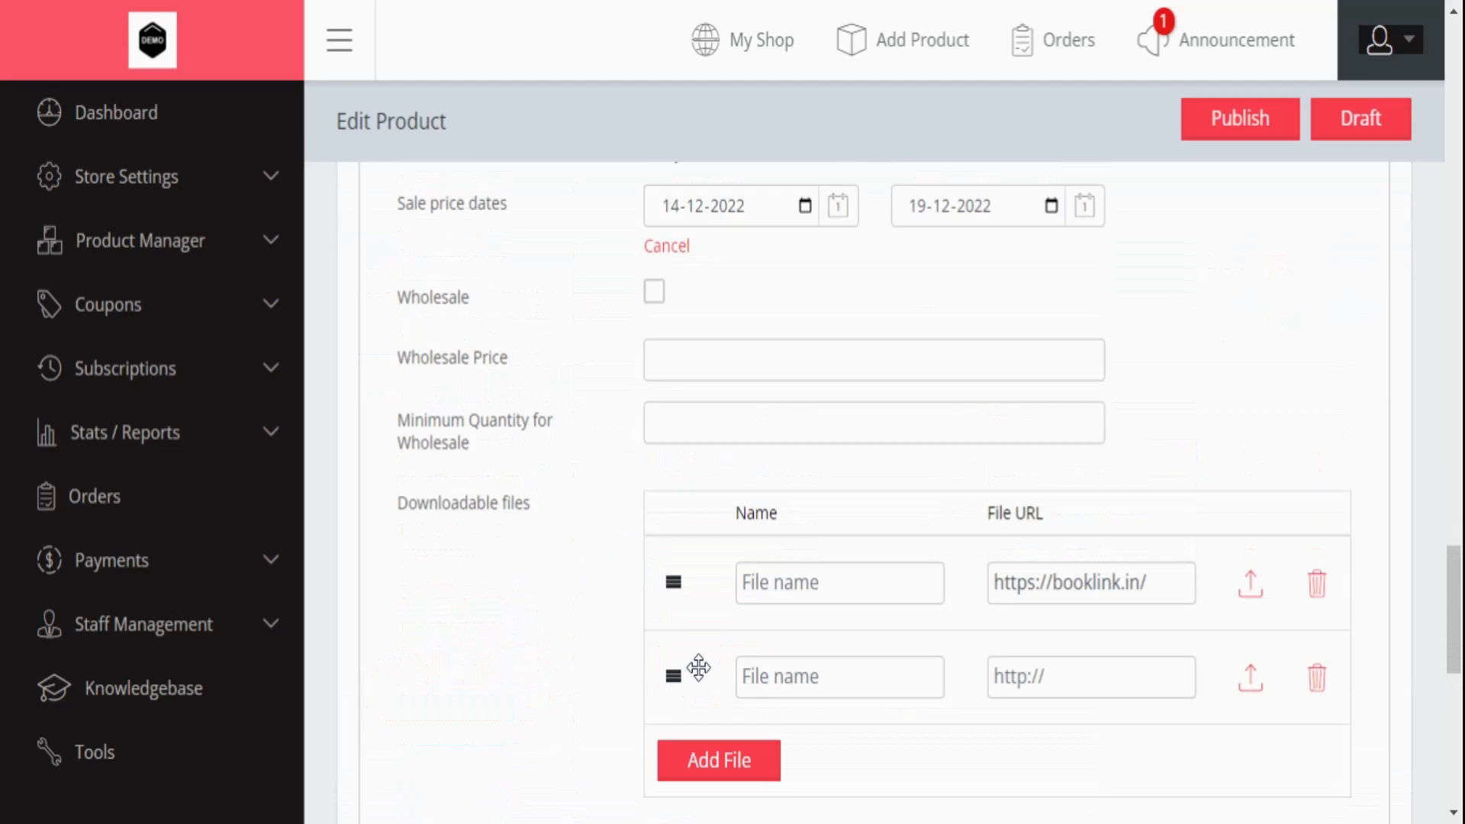
pyautogui.scroll(6, 684, 540)
pyautogui.scroll(2, 664, 538)
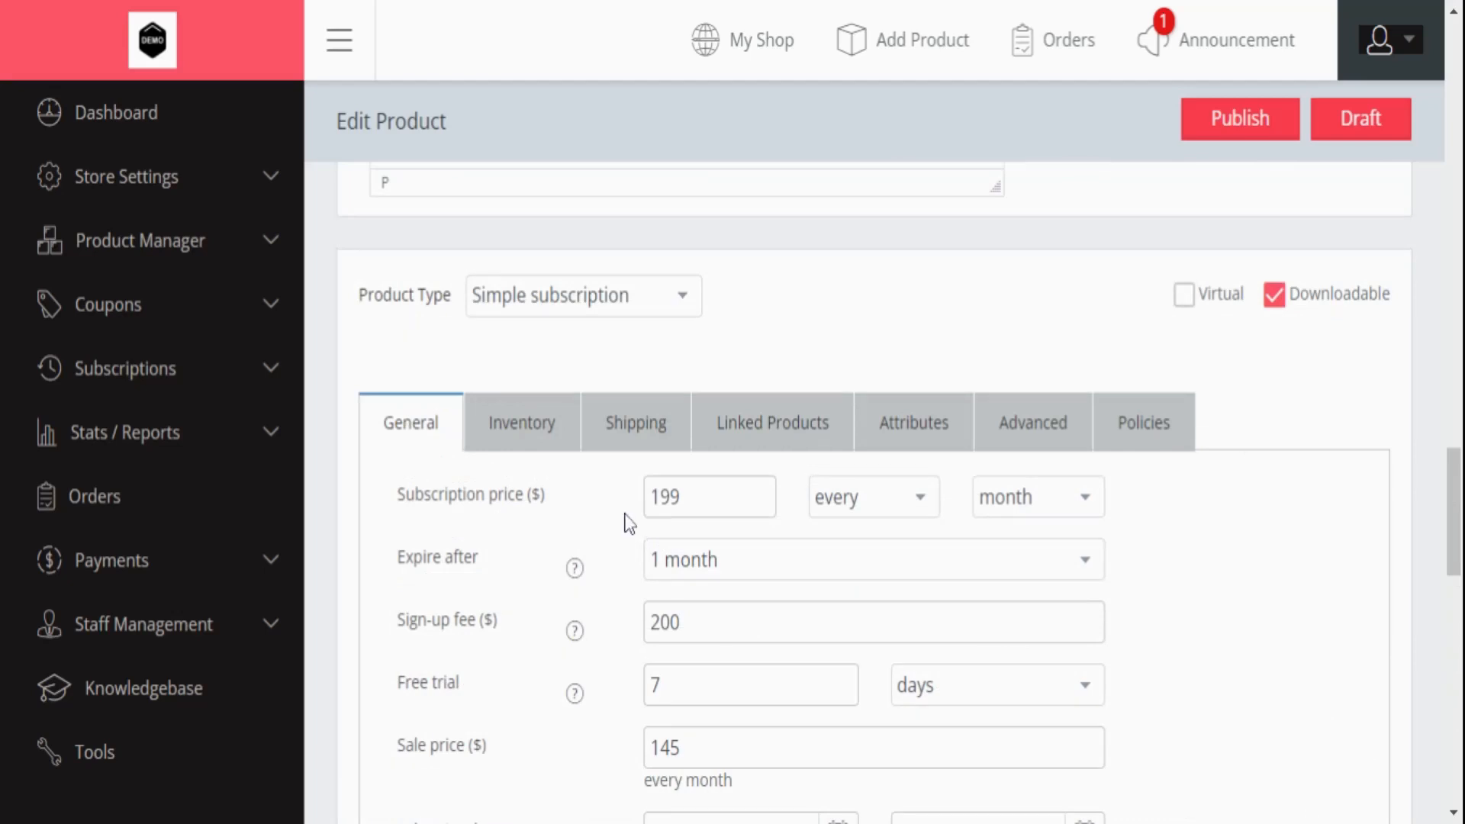
# - Show the Shipping settings and point out weight, dimensions, shipping class Bob-38 and one time shipping
pyautogui.click(628, 435)
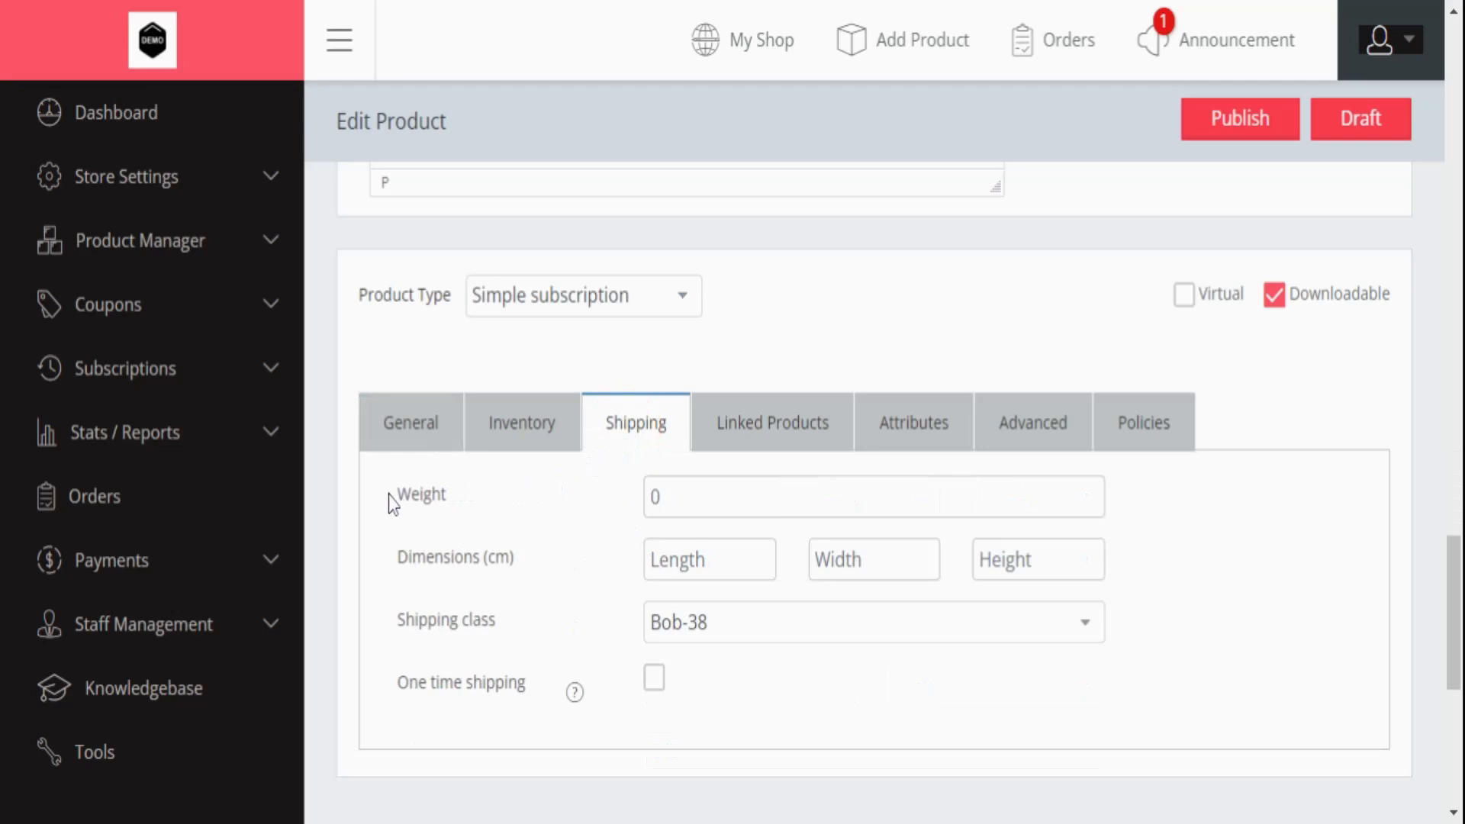
pyautogui.moveTo(392, 502); pyautogui.dragTo(484, 500)
pyautogui.moveTo(399, 562); pyautogui.dragTo(519, 571)
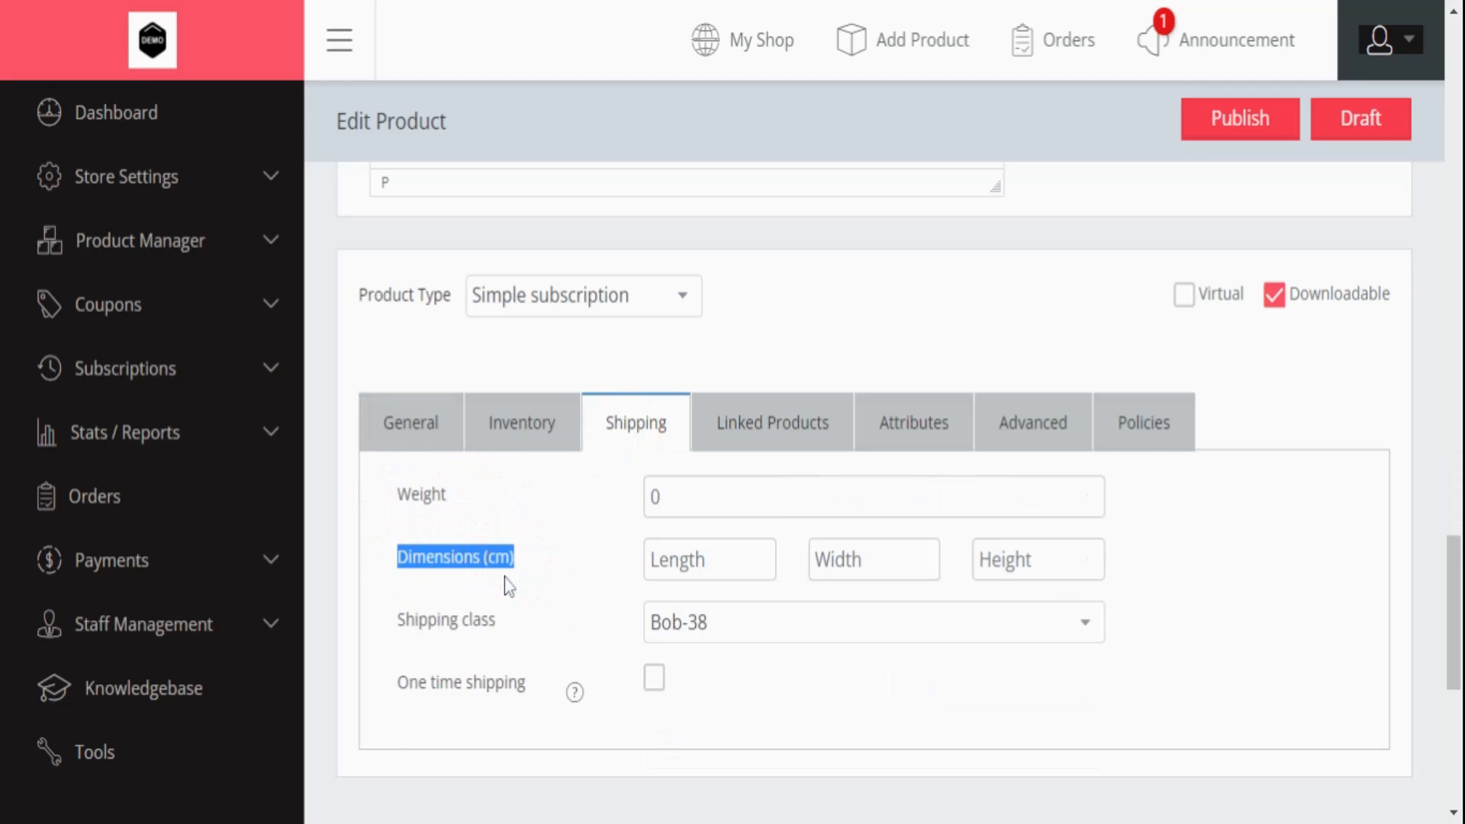
pyautogui.moveTo(389, 620); pyautogui.dragTo(507, 644)
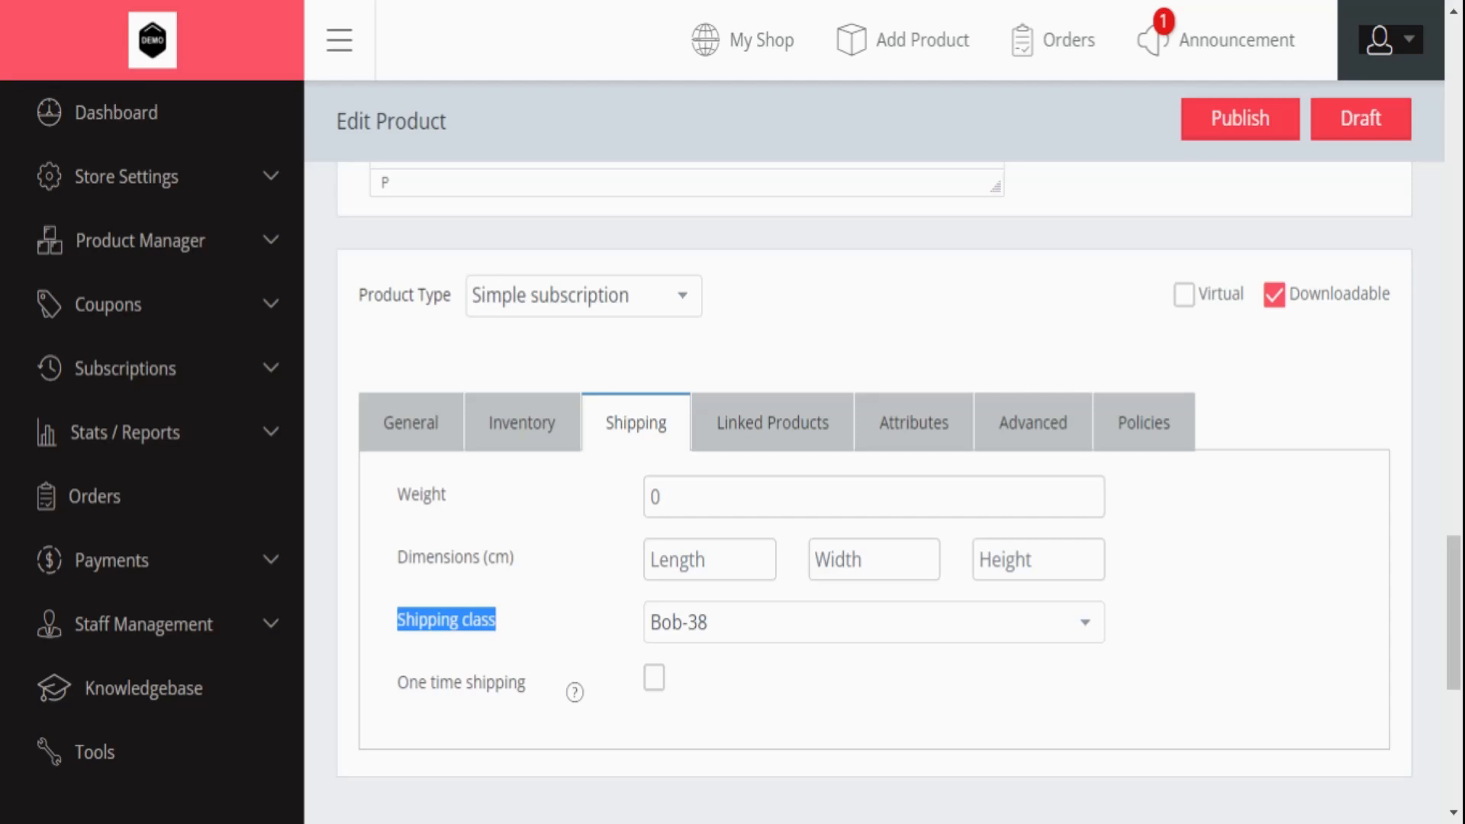
pyautogui.moveTo(396, 683); pyautogui.dragTo(565, 693)
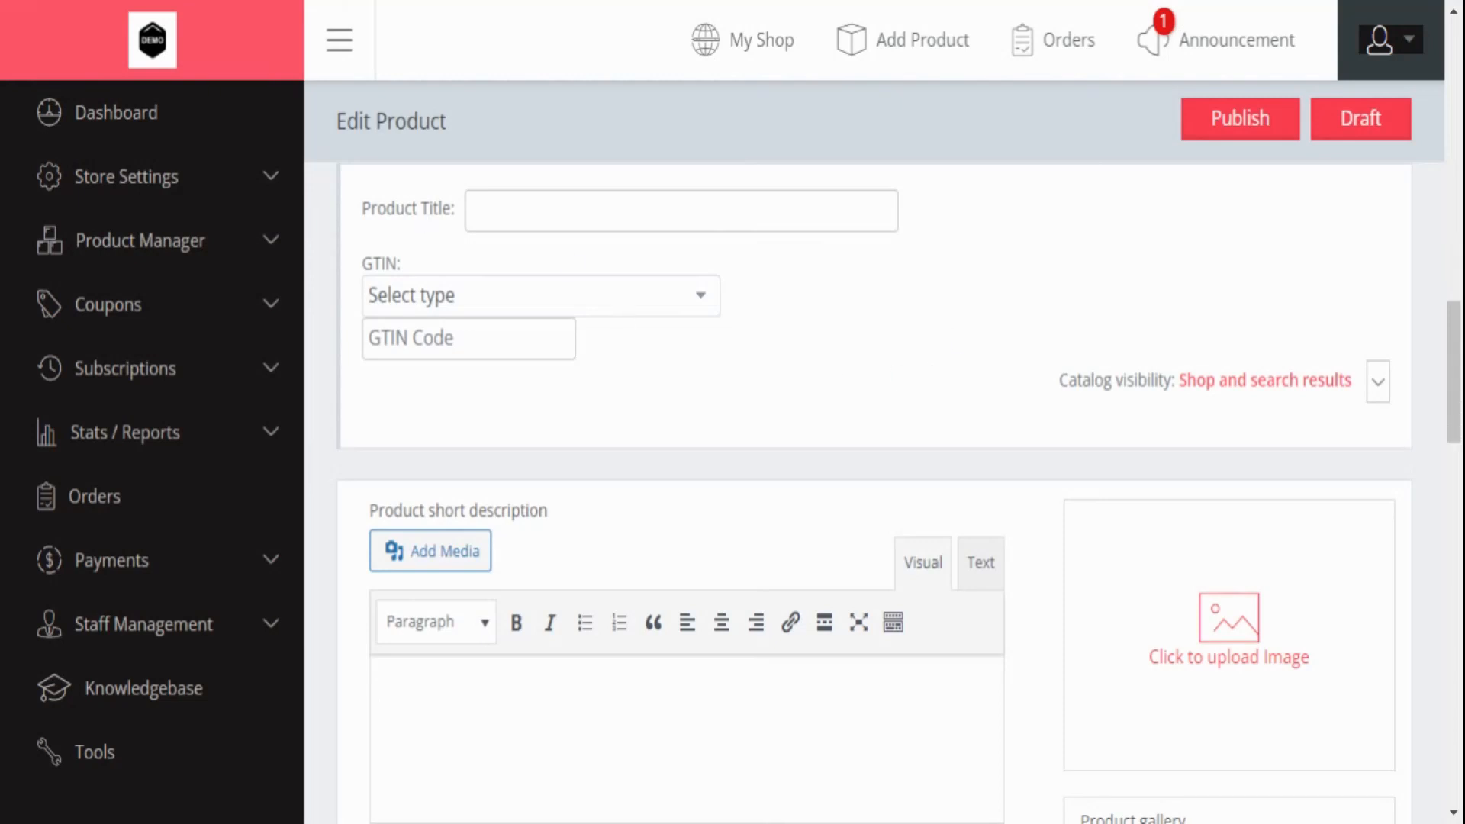
# - Move from the product title down to the Variable subscription type and Inventory settings
pyautogui.click(490, 207)
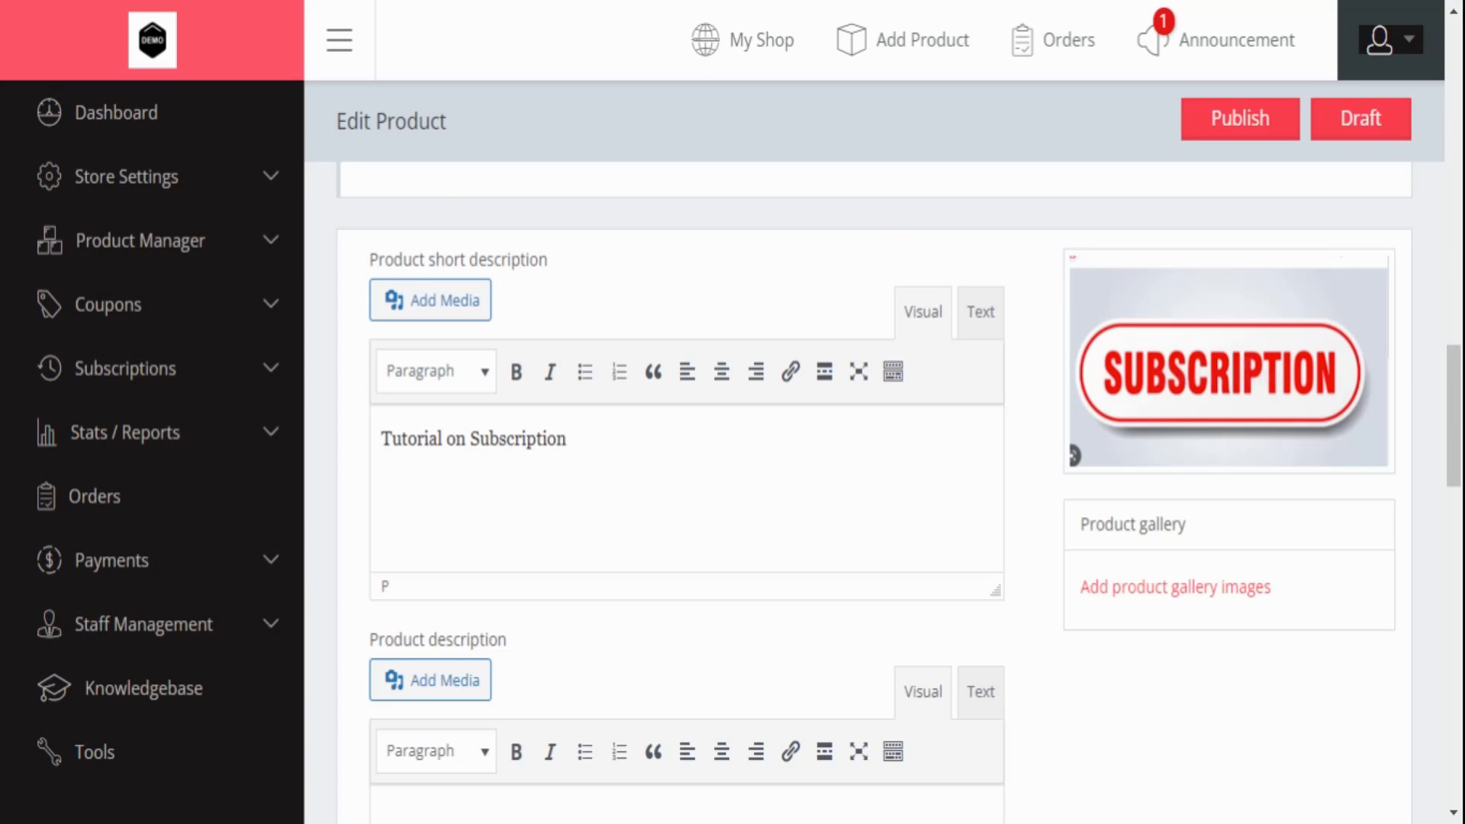
pyautogui.scroll(-10, 685, 333)
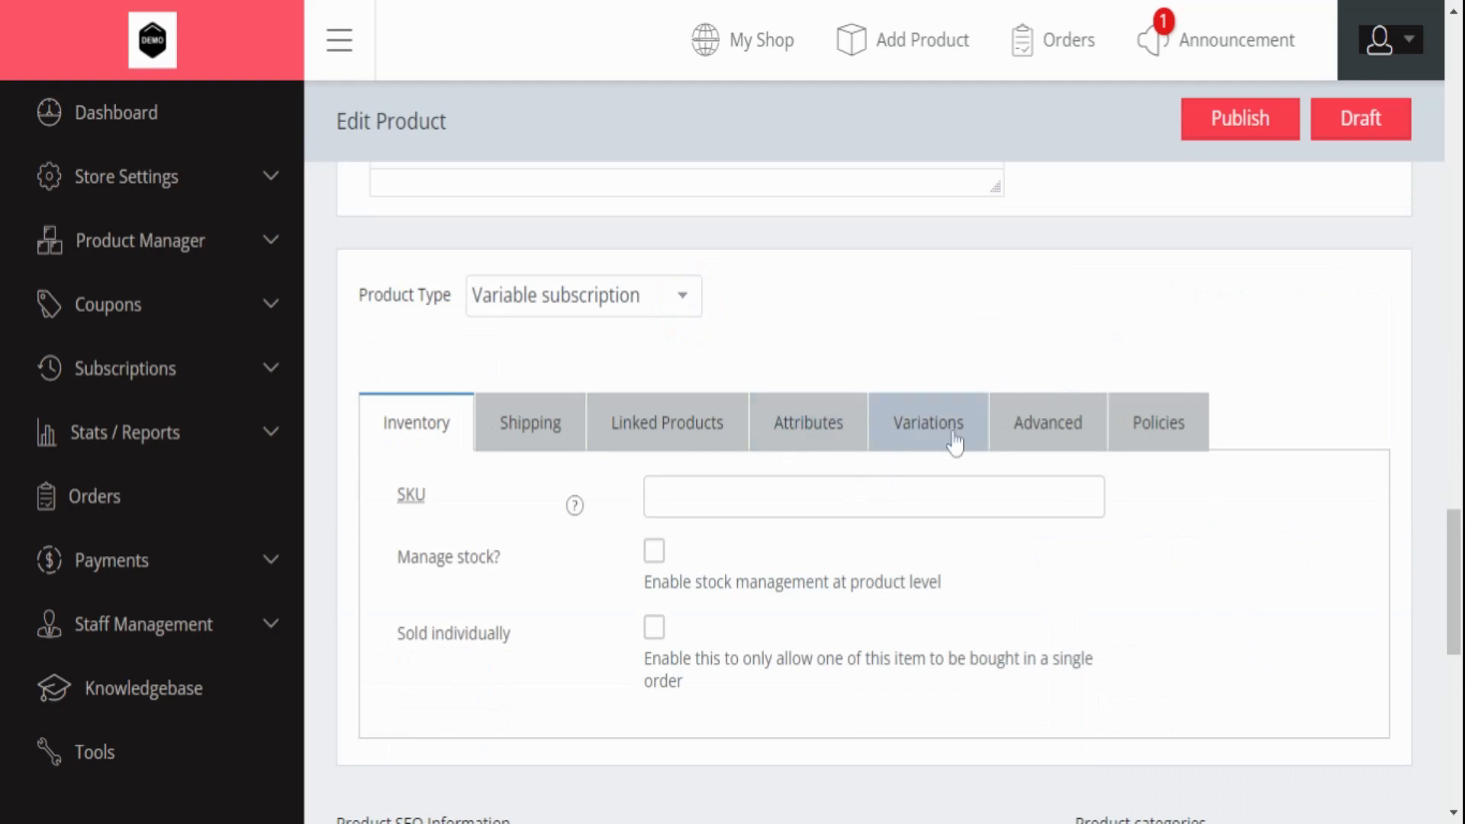
# - Add a custom Size attribute with values S|L|M, used for variations, and save it
pyautogui.click(823, 438)
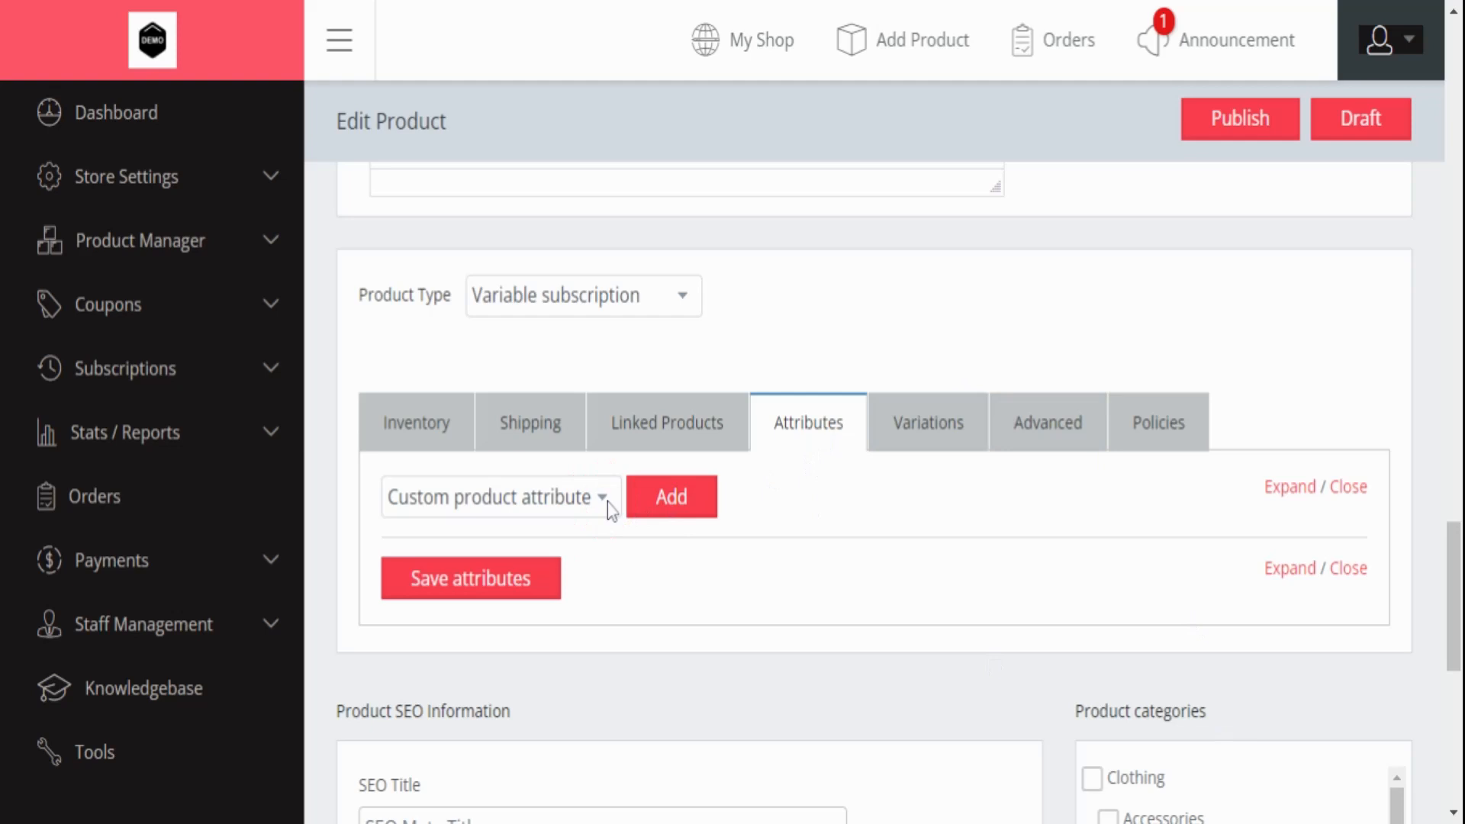
pyautogui.click(672, 496)
pyautogui.write('Size')
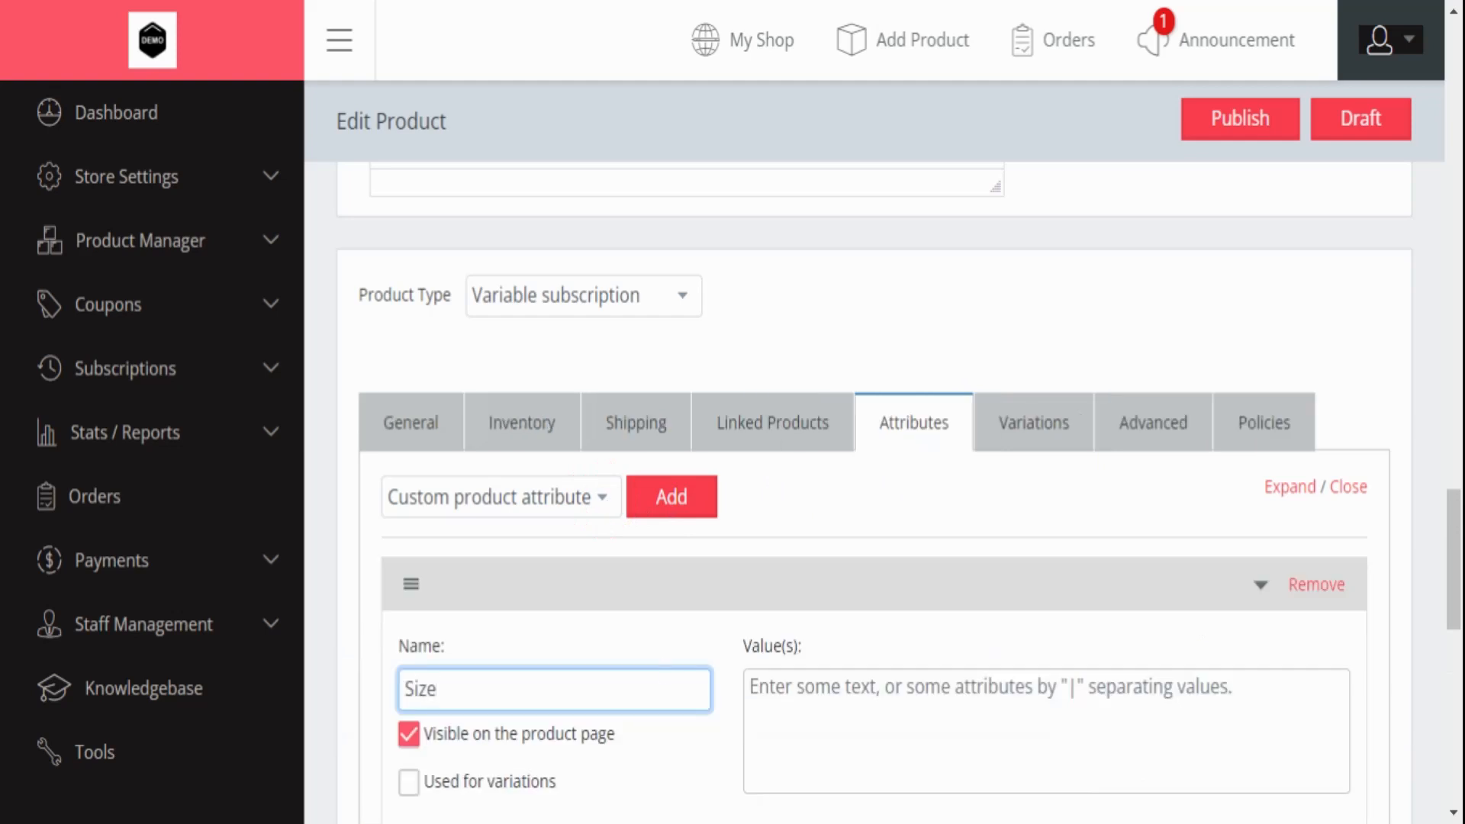
pyautogui.press('Tab')
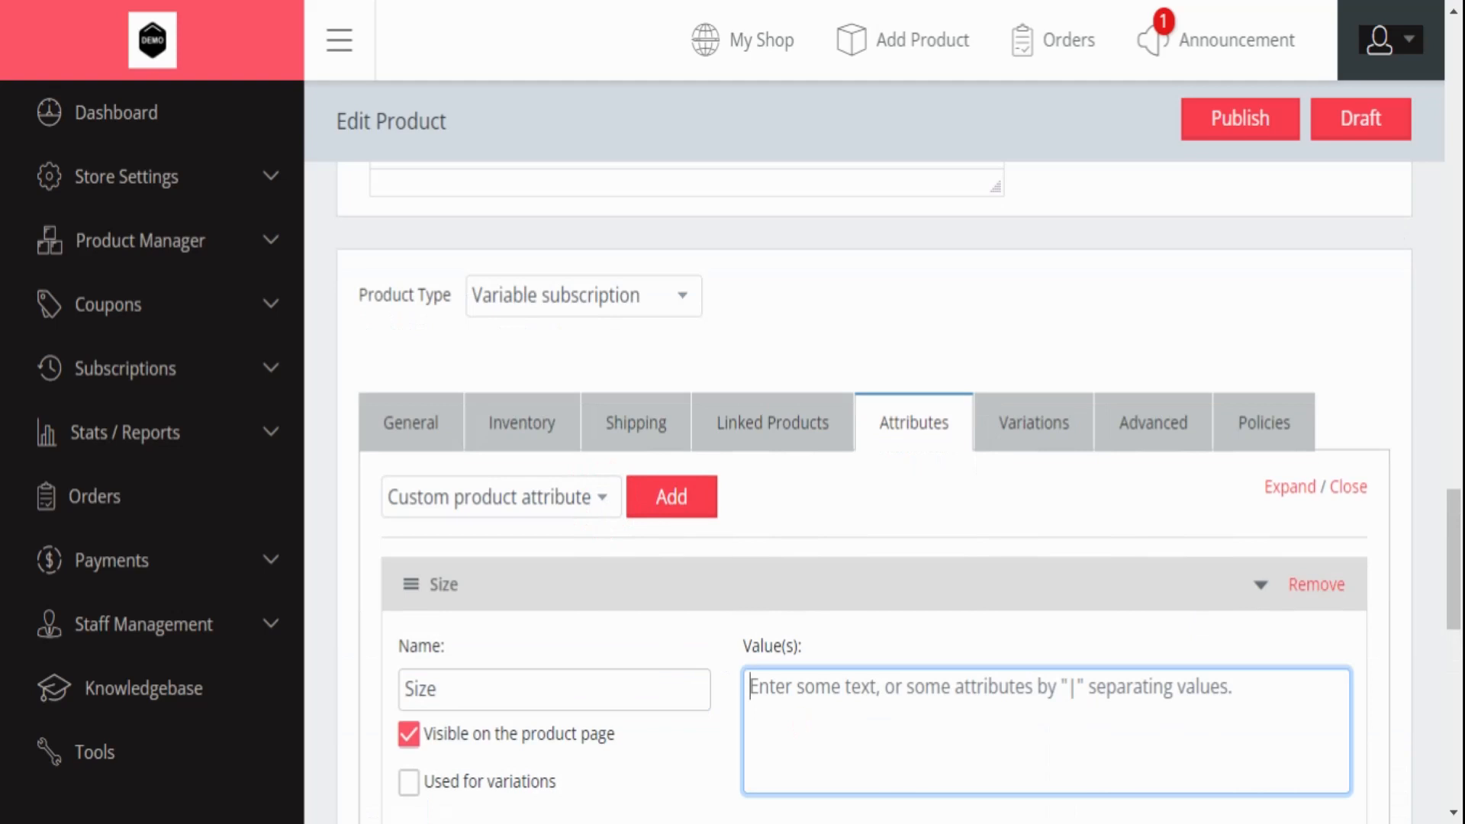
pyautogui.write('S')
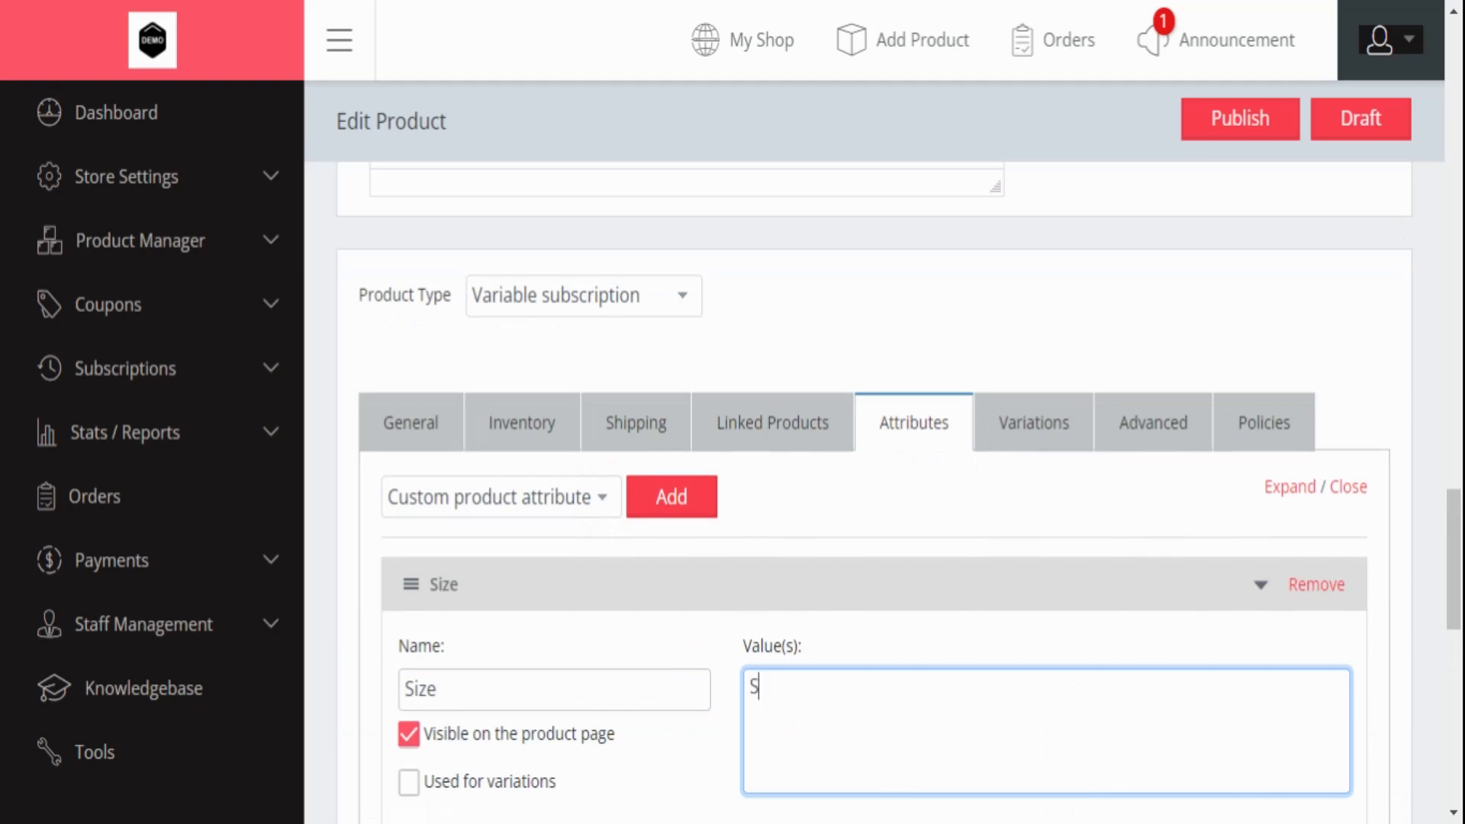
pyautogui.write(' |L| M')
pyautogui.scroll(-5, 502, 507)
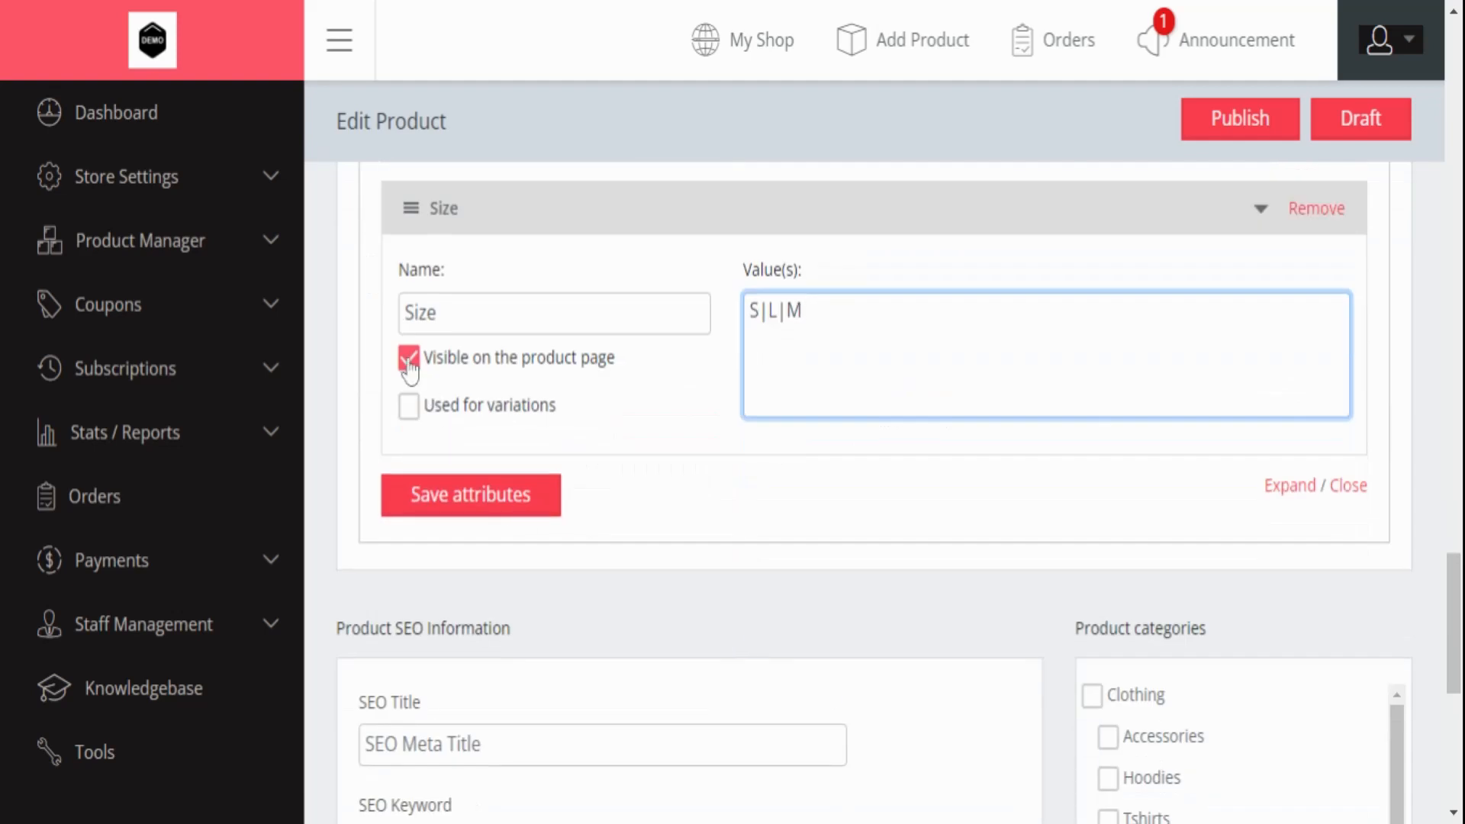
pyautogui.click(409, 412)
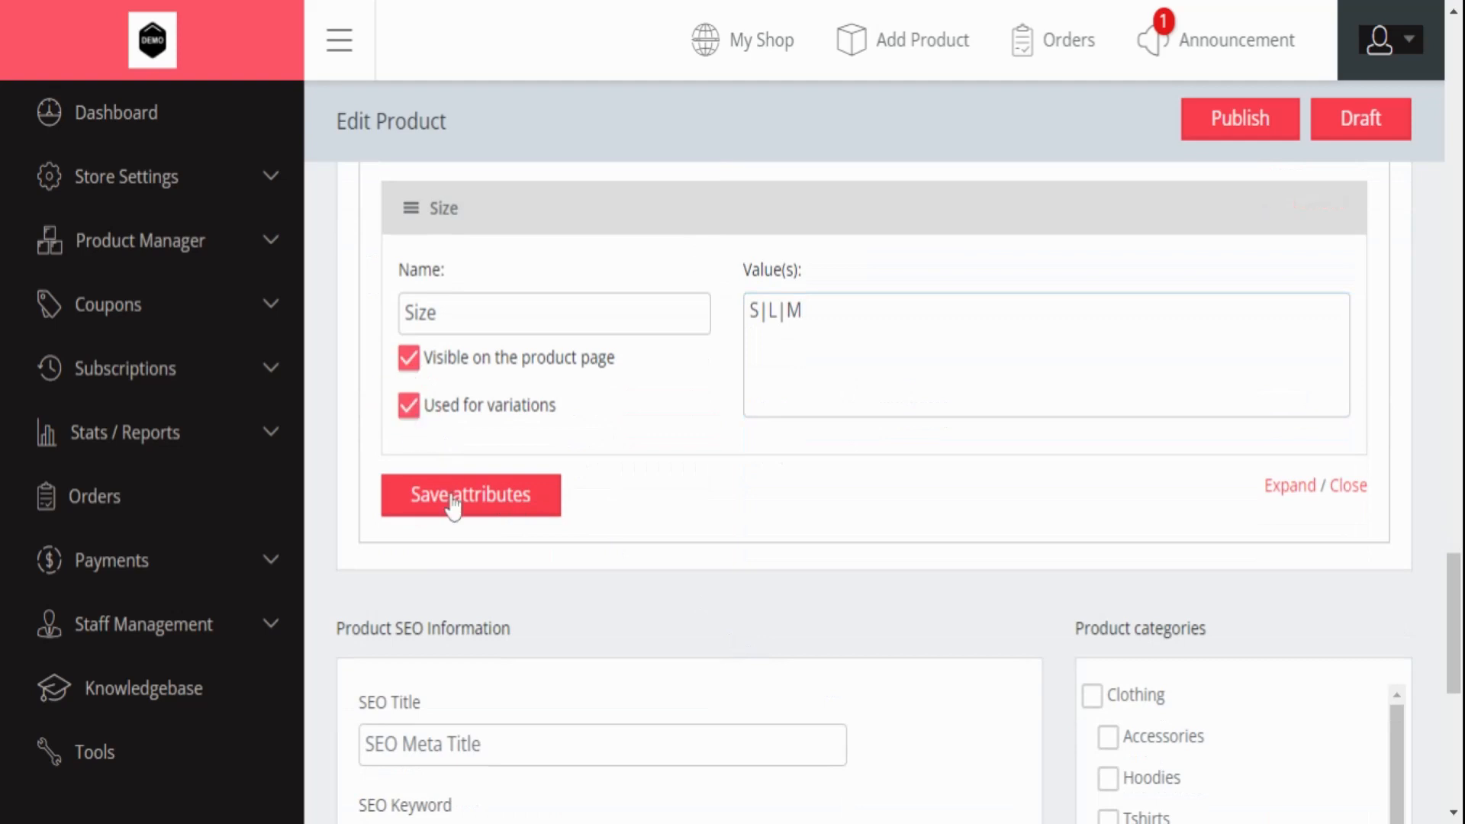
pyautogui.click(461, 494)
pyautogui.scroll(2, 650, 428)
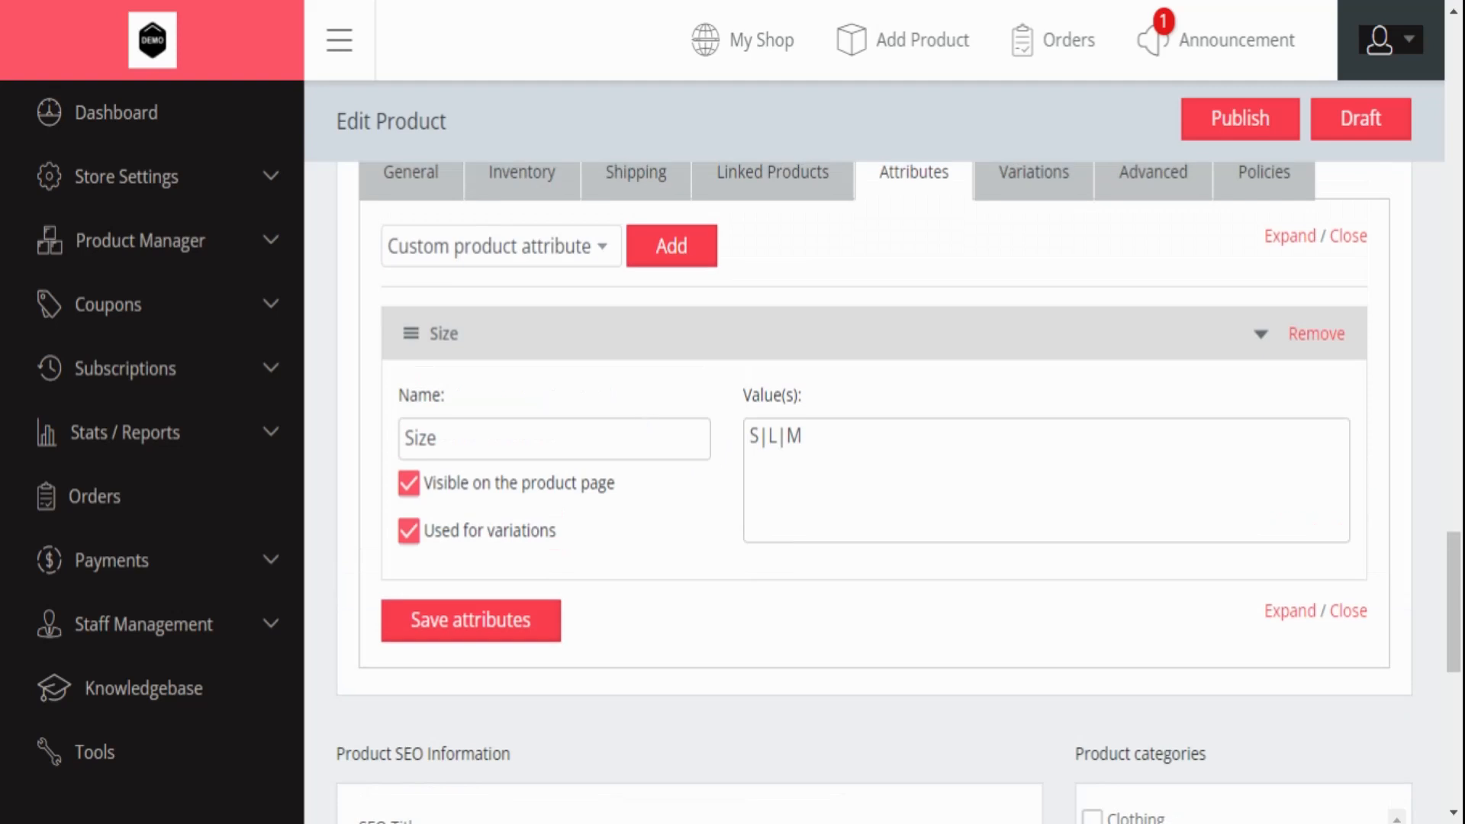
# - Add a Color attribute with Blue and Red, used for variations, save it, then open Variations
pyautogui.click(563, 299)
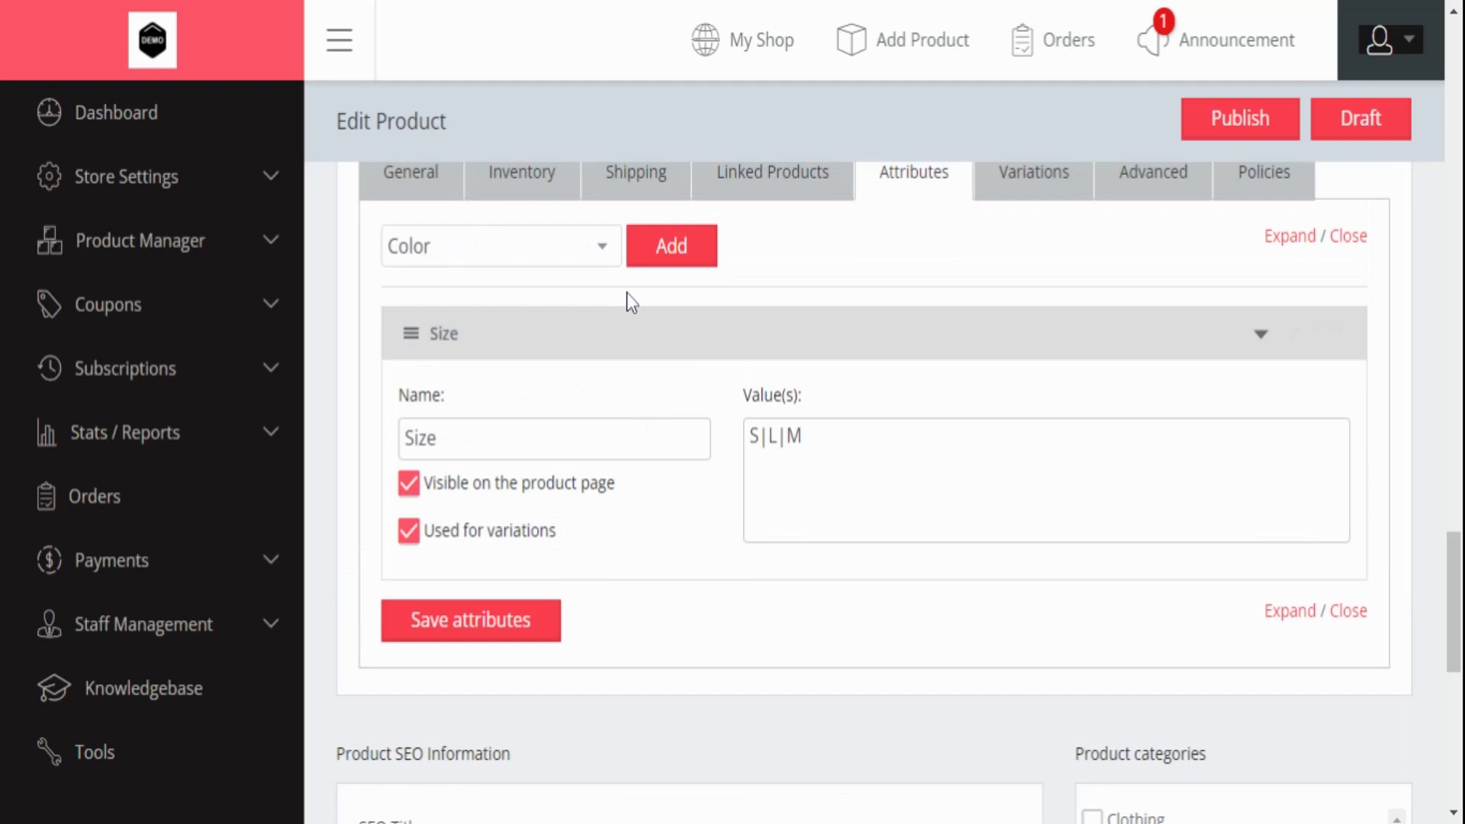
pyautogui.click(672, 248)
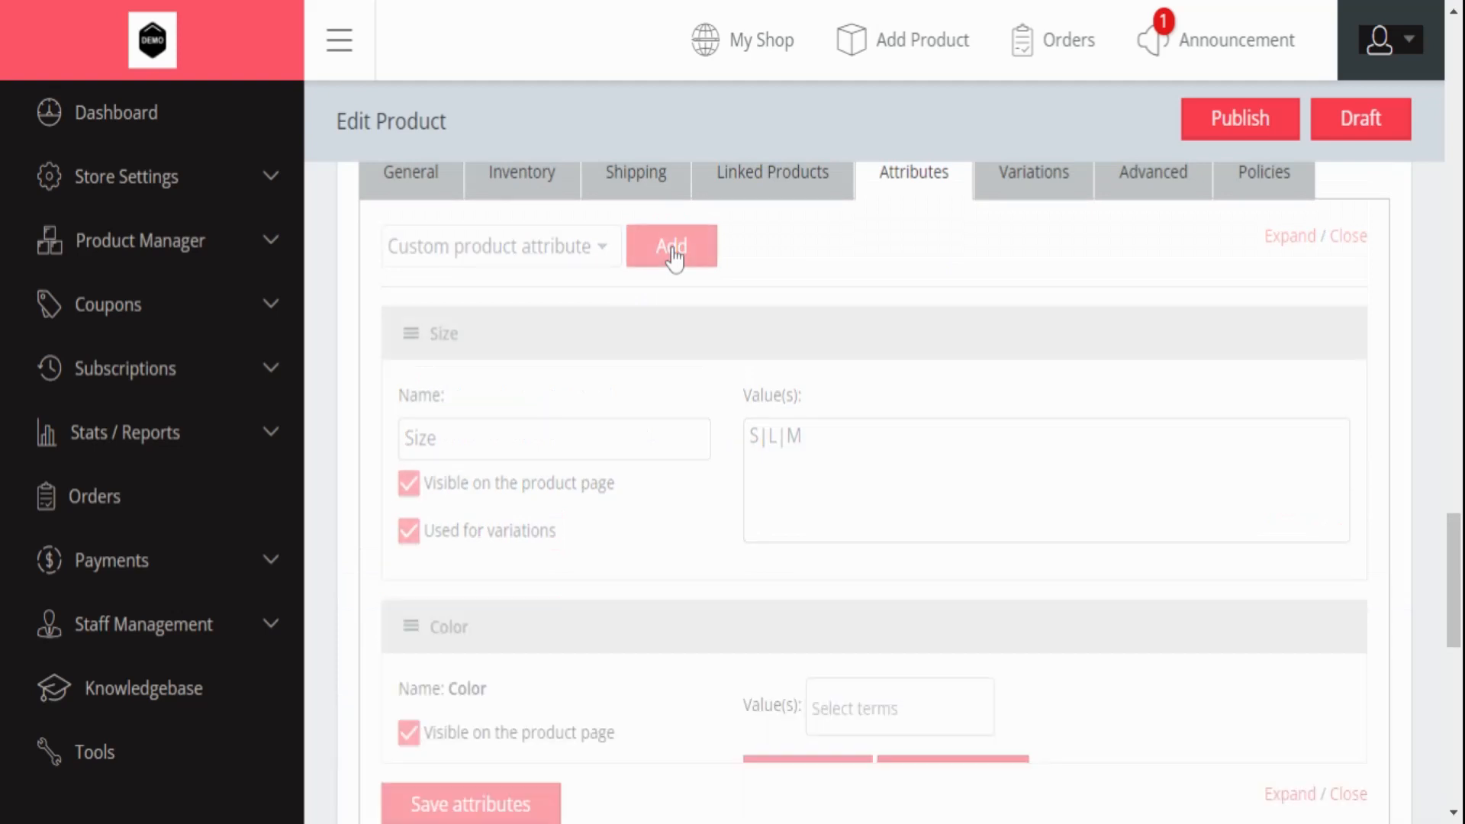
pyautogui.scroll(-5, 863, 488)
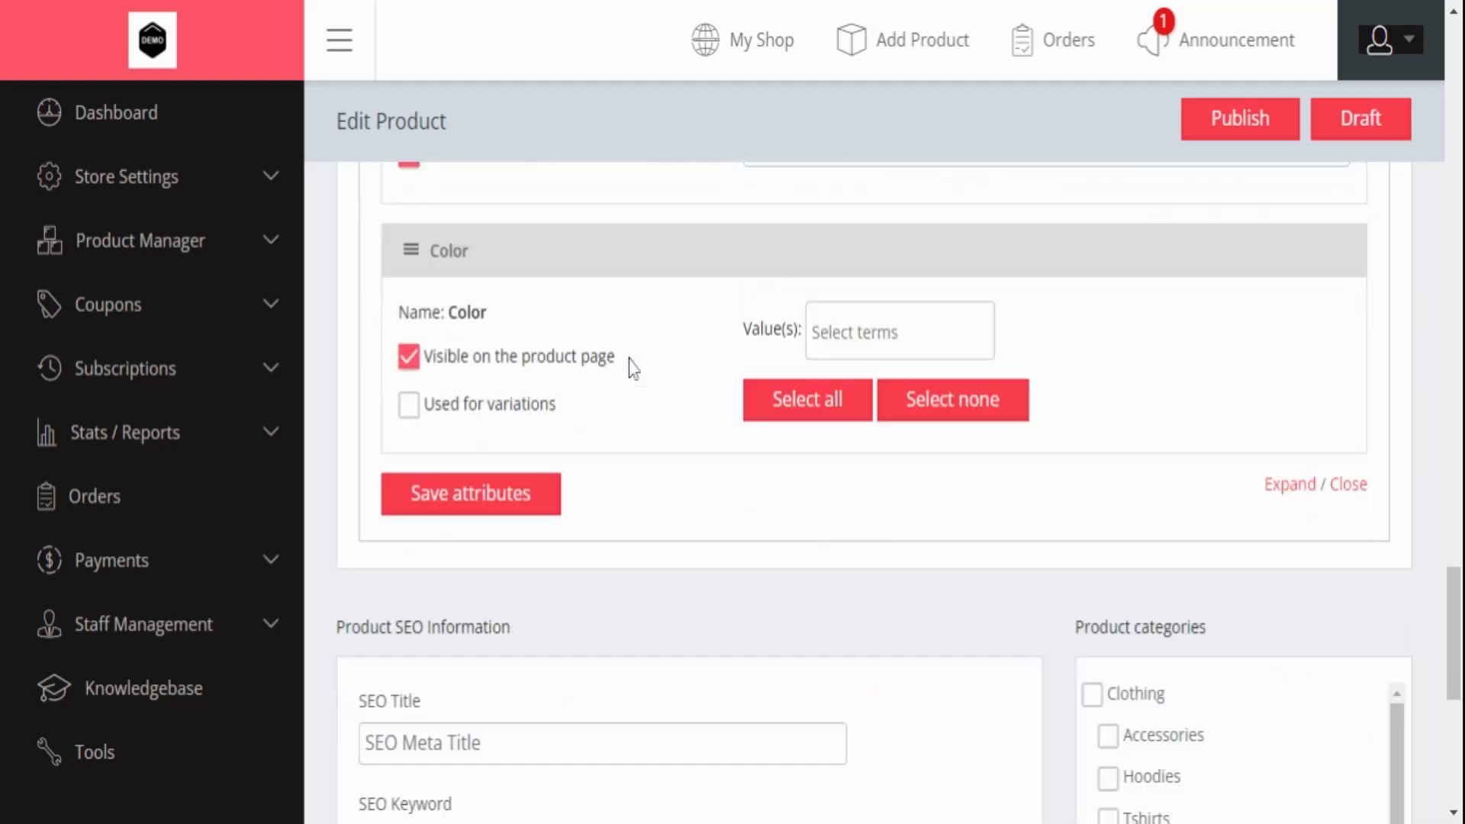
pyautogui.click(866, 333)
pyautogui.click(825, 379)
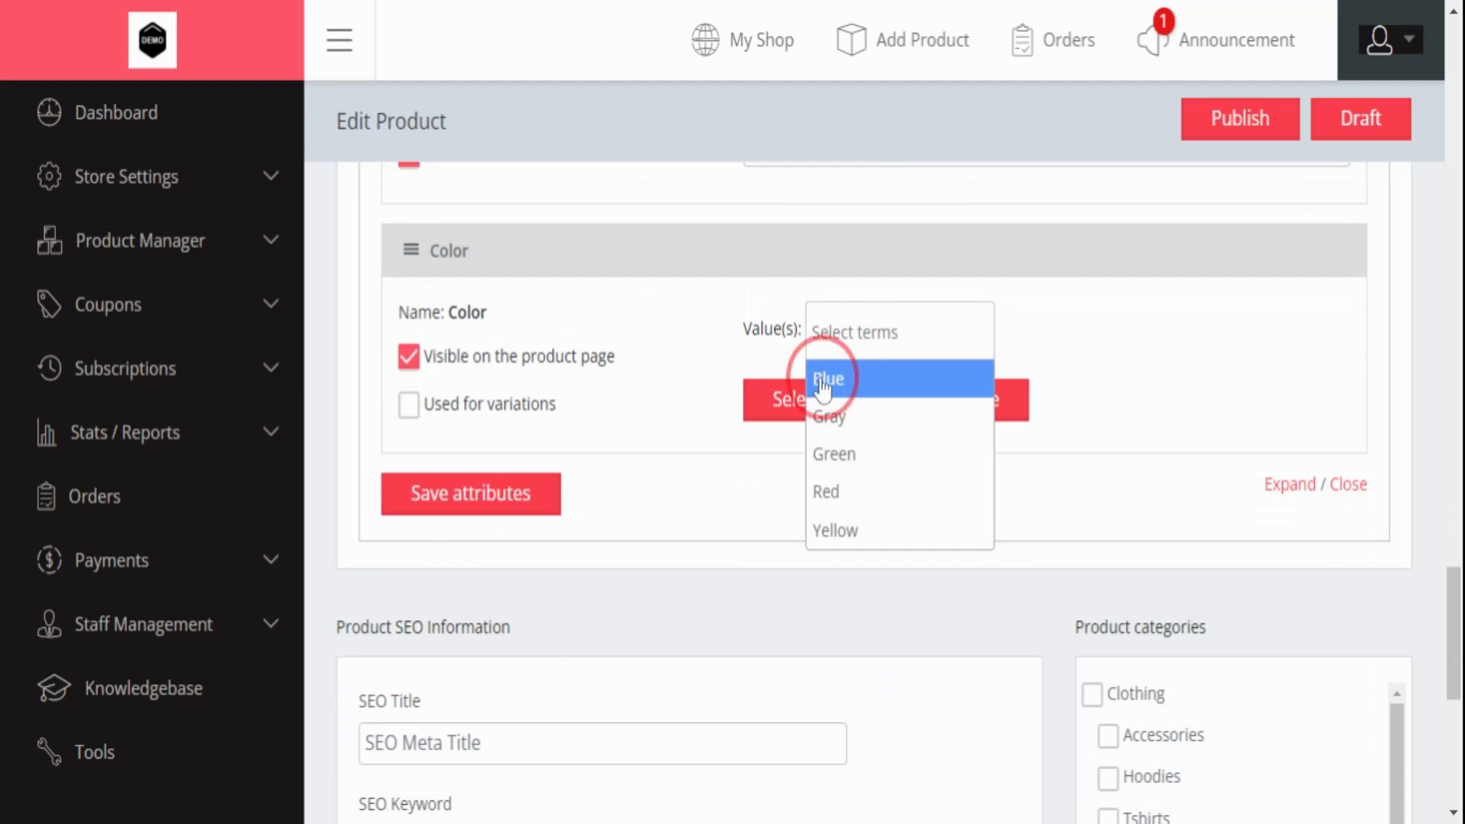
pyautogui.click(865, 334)
pyautogui.click(839, 489)
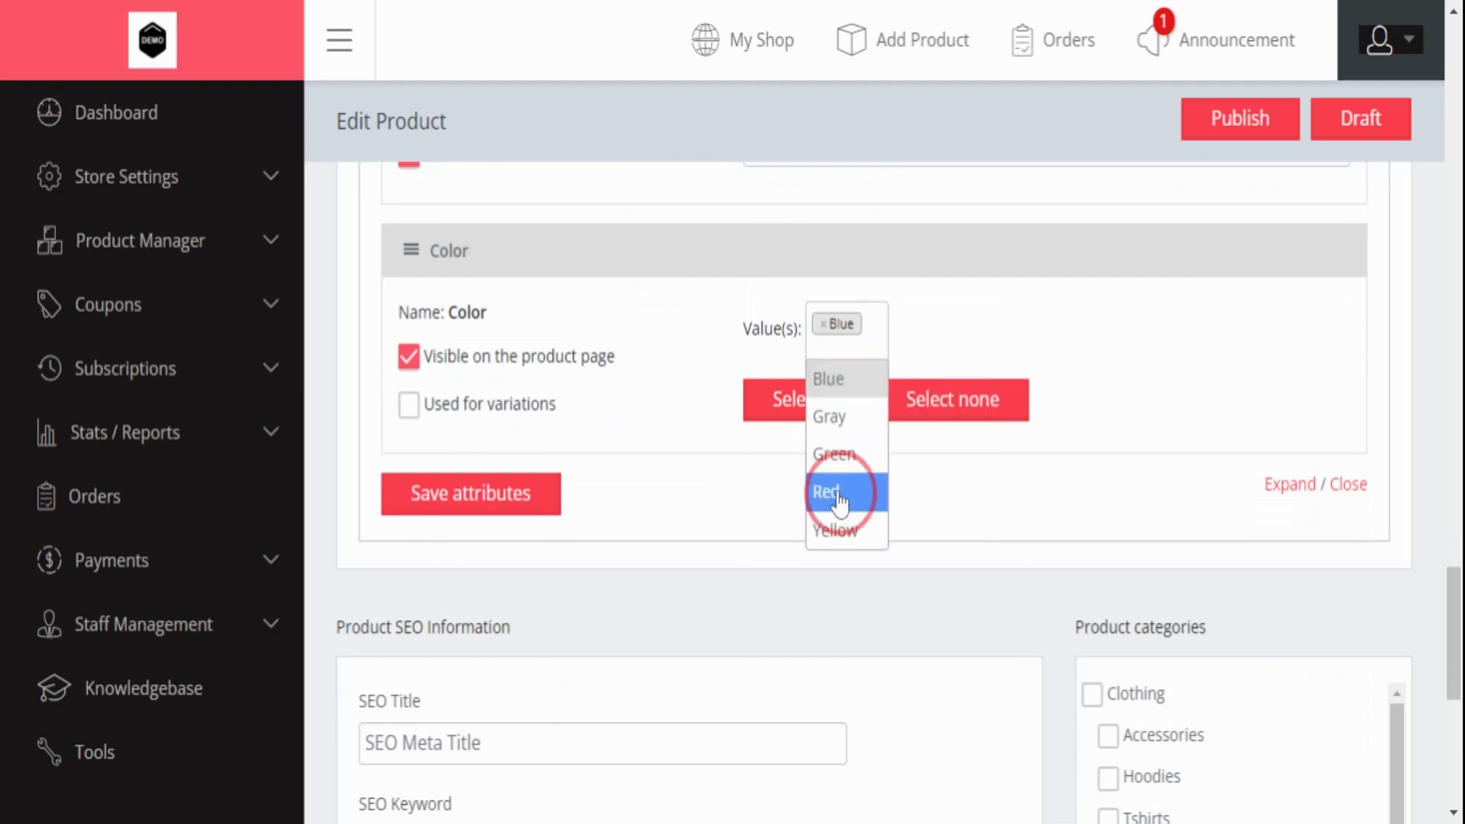
pyautogui.click(407, 408)
pyautogui.click(460, 492)
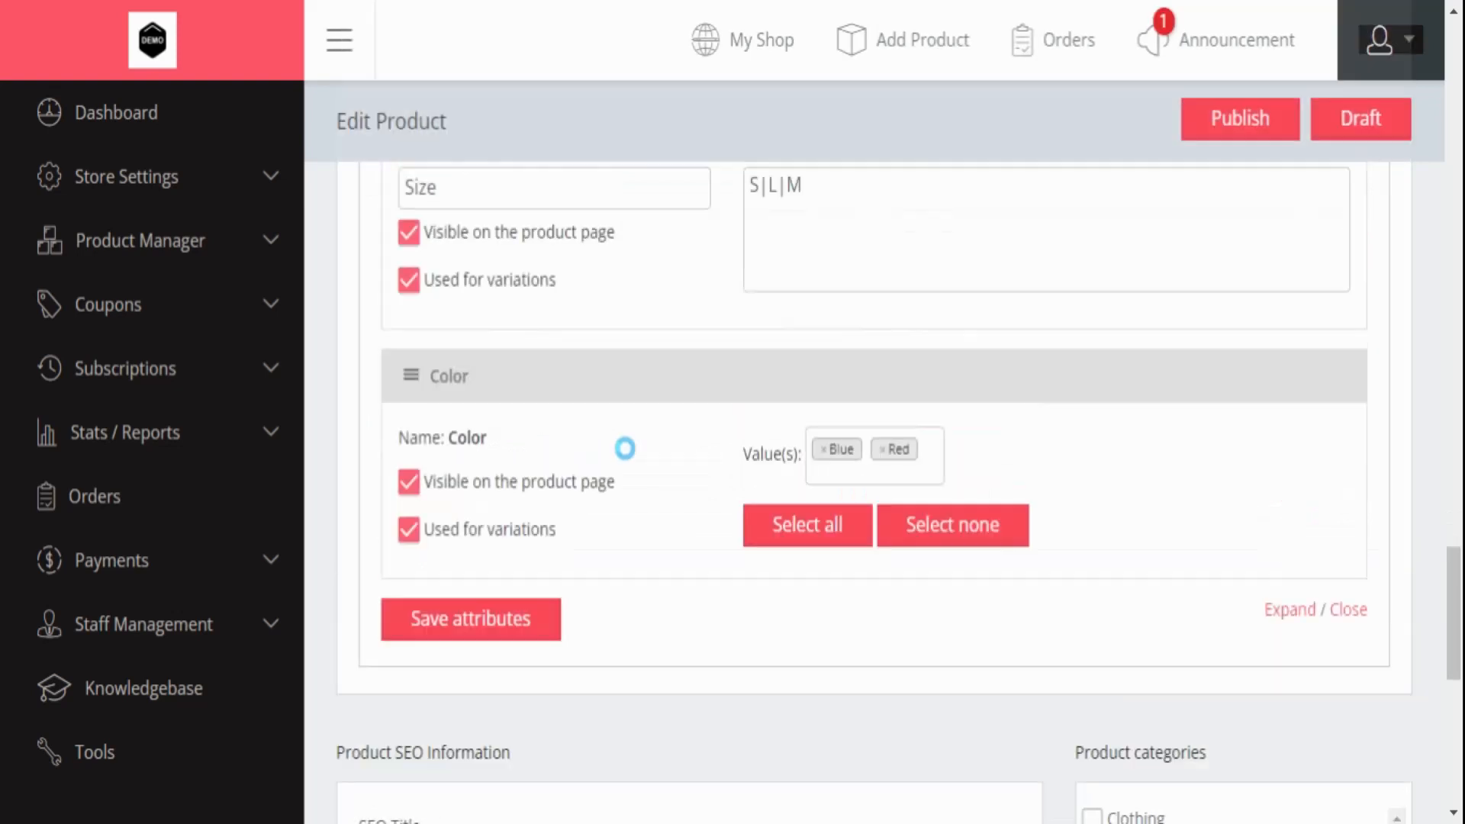
pyautogui.scroll(5, 627, 458)
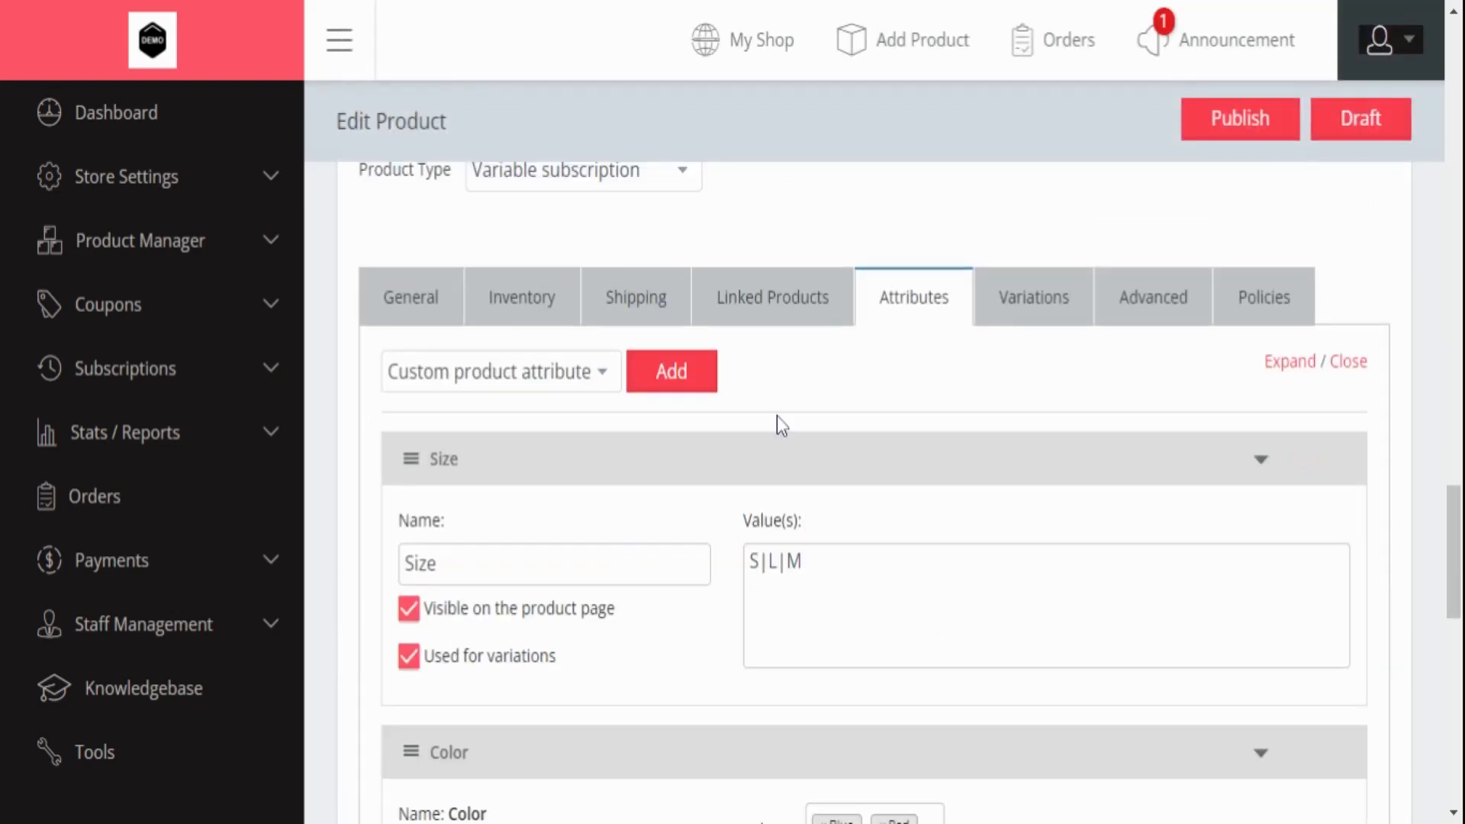
pyautogui.click(985, 301)
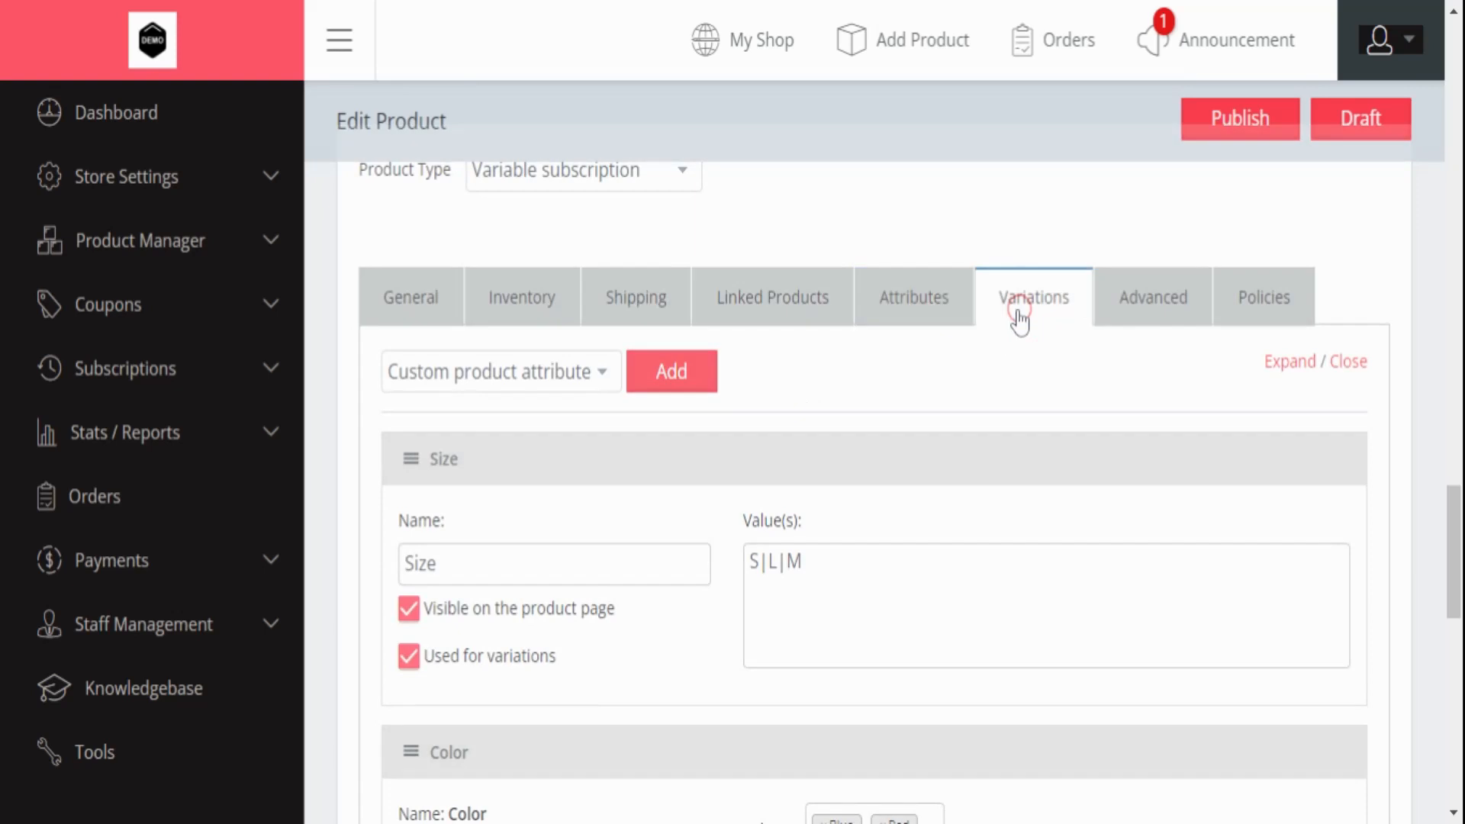
# - Set the S / Blue variation's stock status to Out of stock
pyautogui.click(1015, 316)
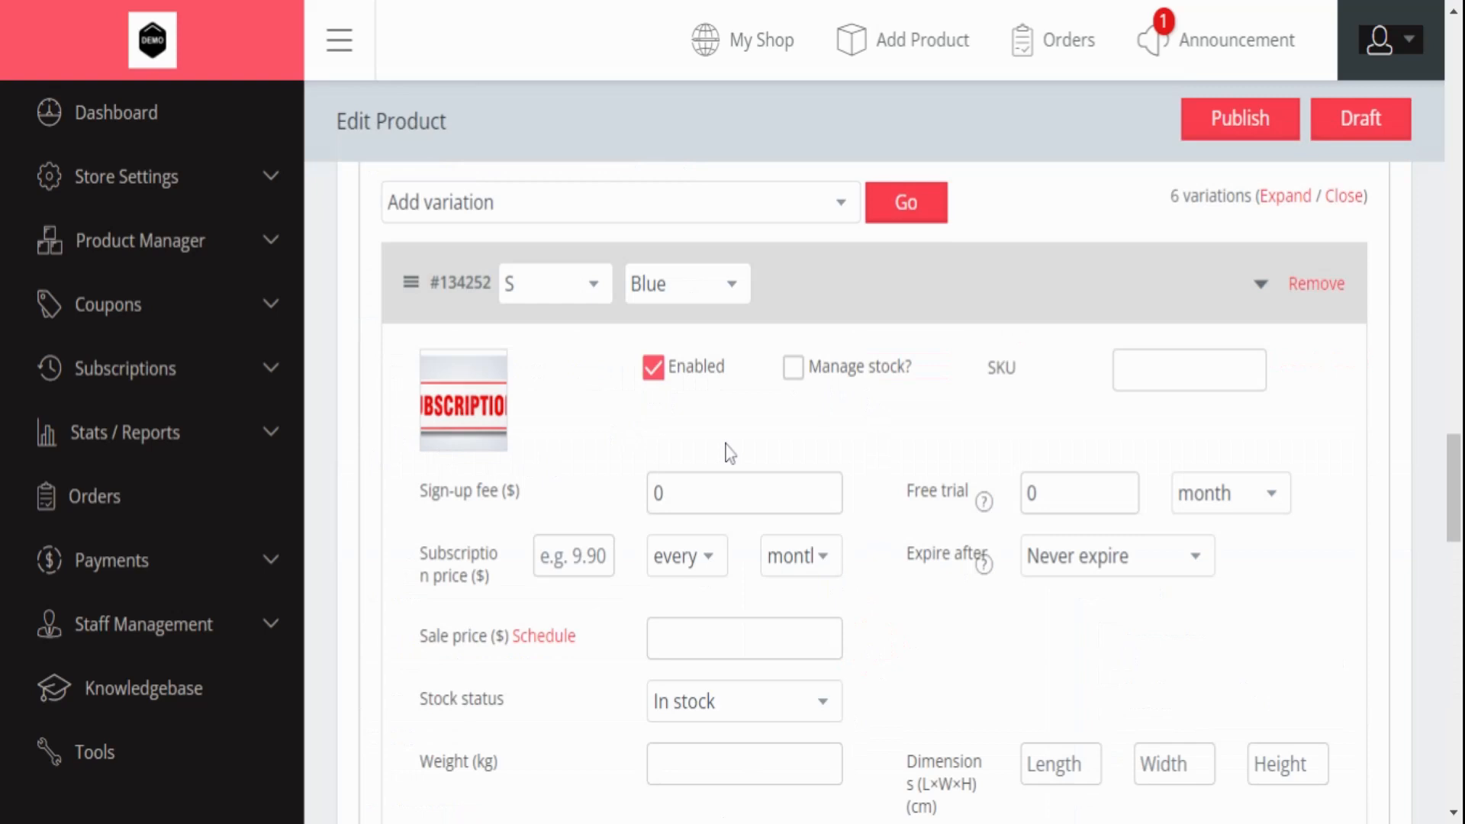
pyautogui.moveTo(418, 691); pyautogui.dragTo(514, 693)
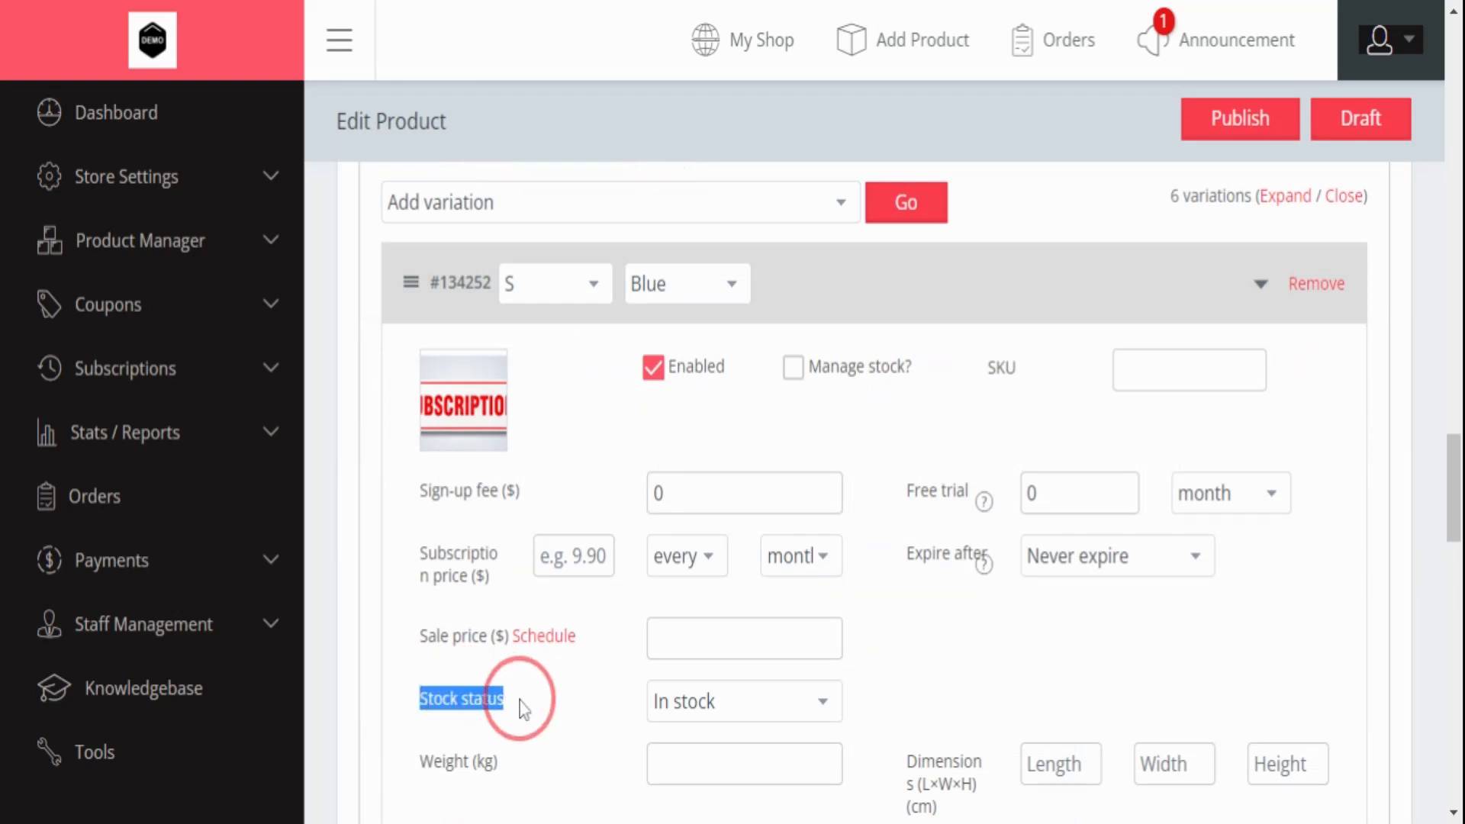
pyautogui.scroll(-3, 783, 686)
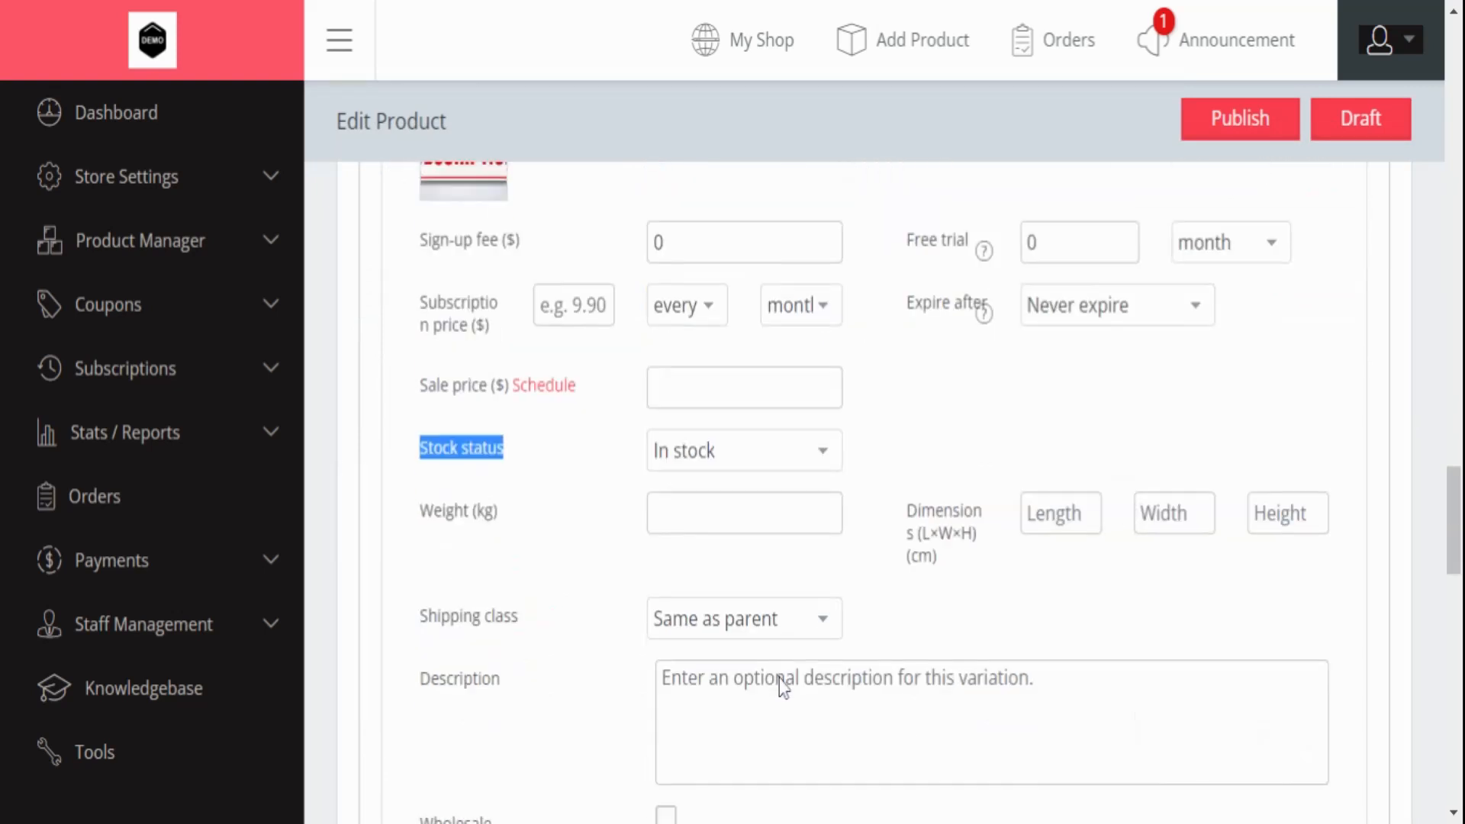
pyautogui.click(774, 457)
pyautogui.click(766, 476)
pyautogui.scroll(2, 795, 458)
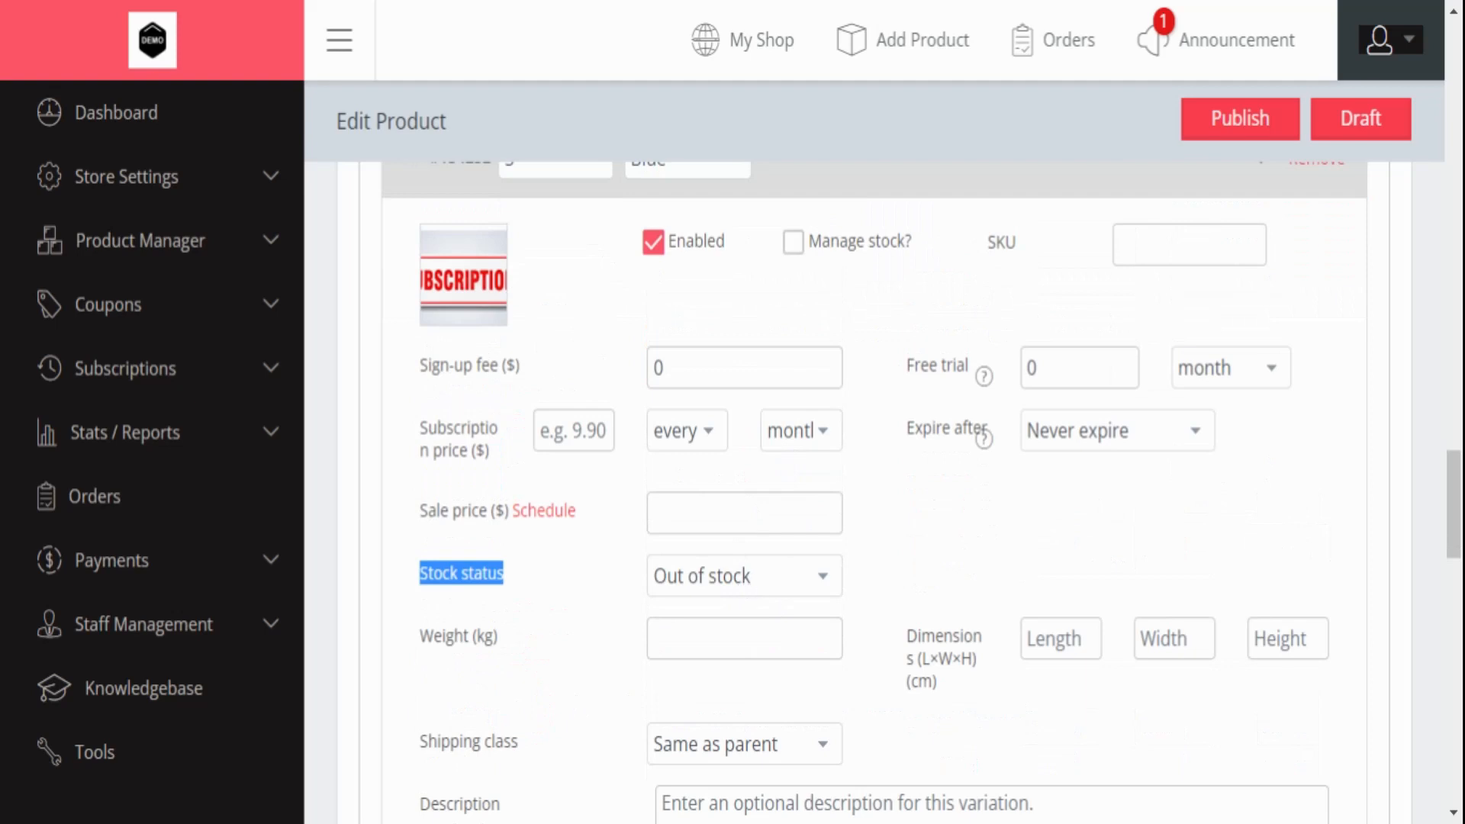
# - Enable stock management on the S / Blue variation with quantity 5 and SKU 5555
pyautogui.click(793, 242)
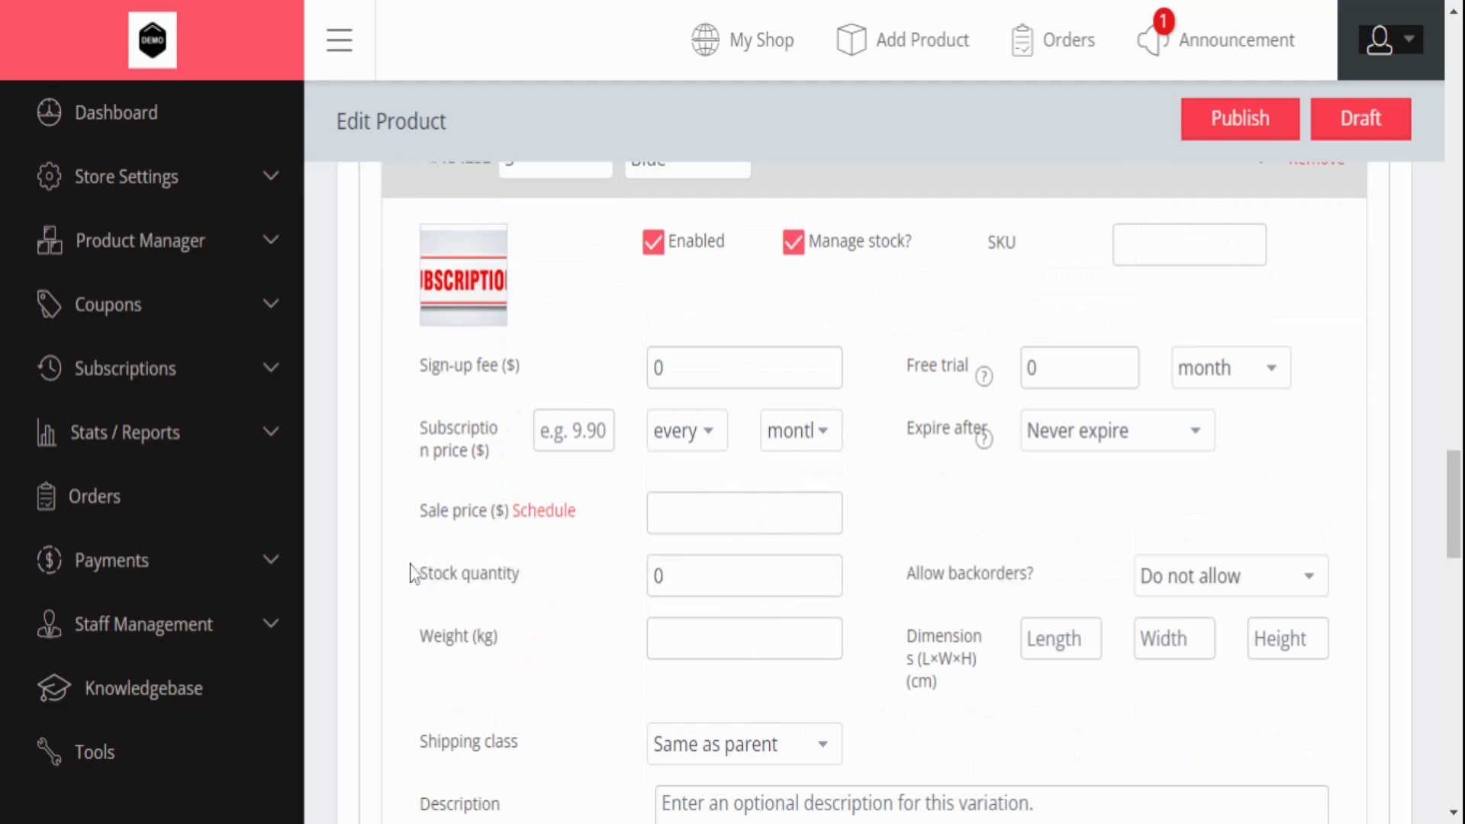
pyautogui.moveTo(410, 573); pyautogui.dragTo(534, 570)
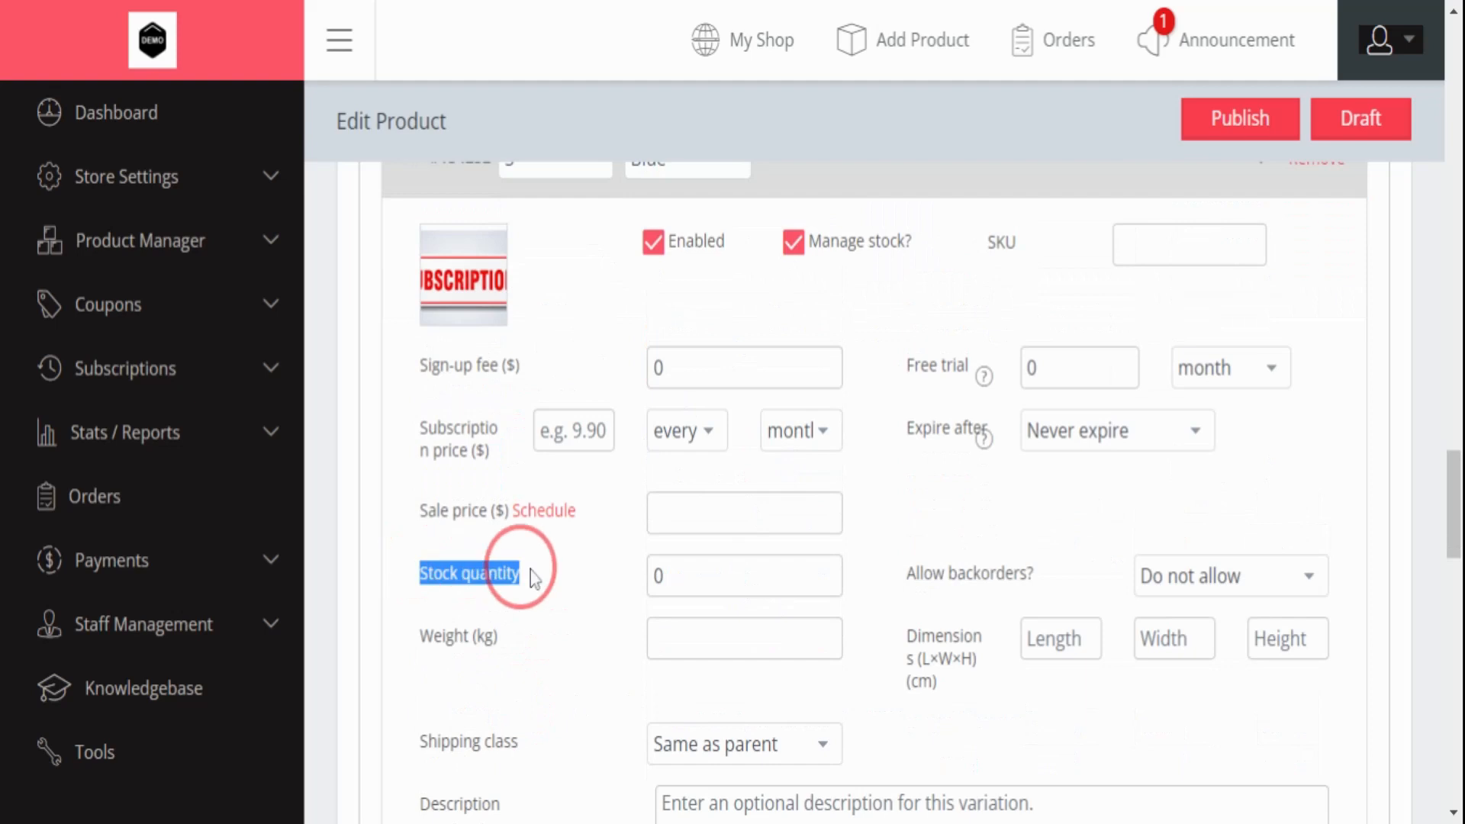
pyautogui.click(830, 569)
pyautogui.click(834, 569)
pyautogui.click(834, 569)
pyautogui.click(834, 569)
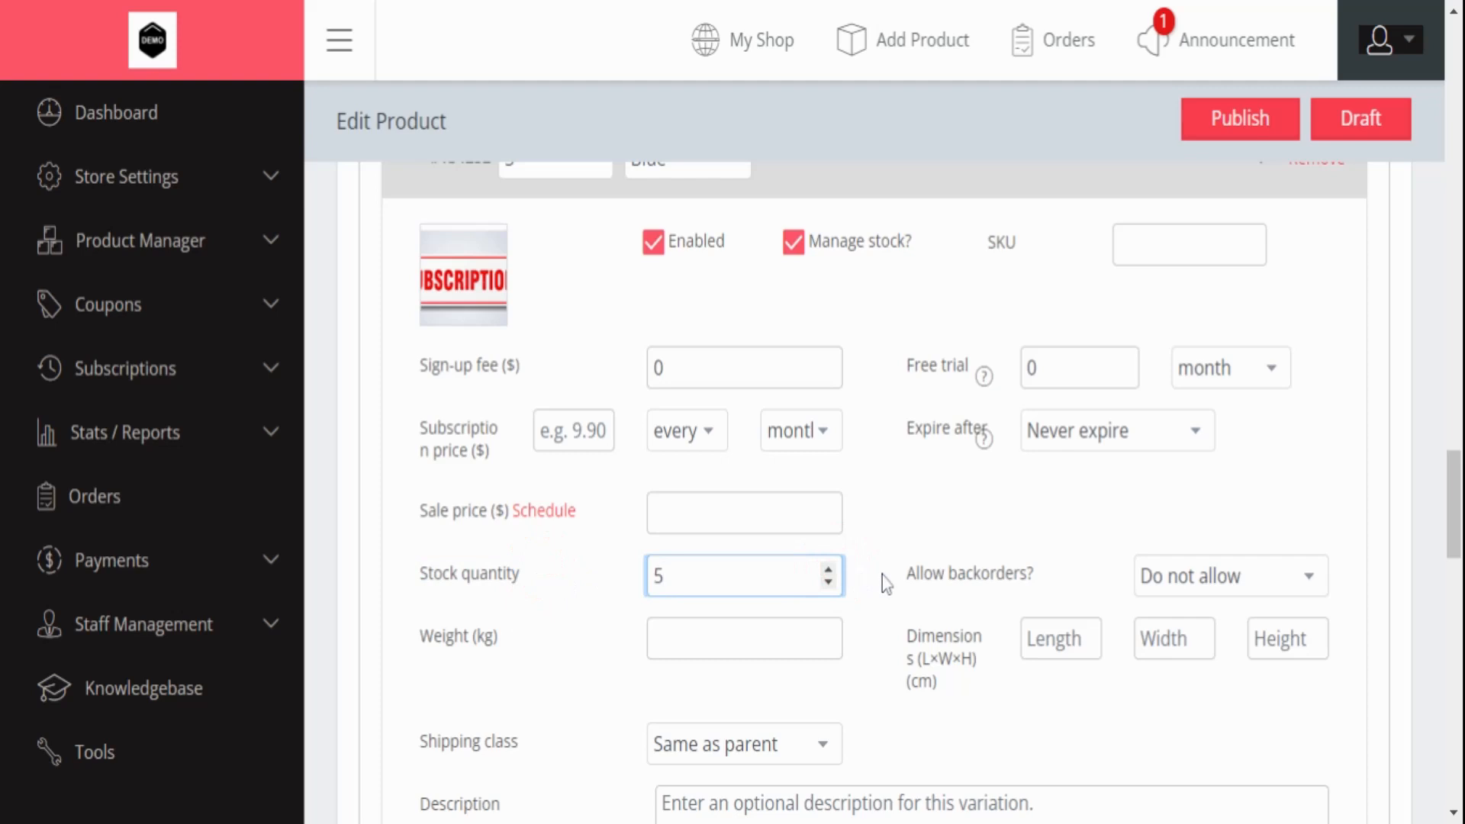
pyautogui.moveTo(903, 574); pyautogui.dragTo(1059, 573)
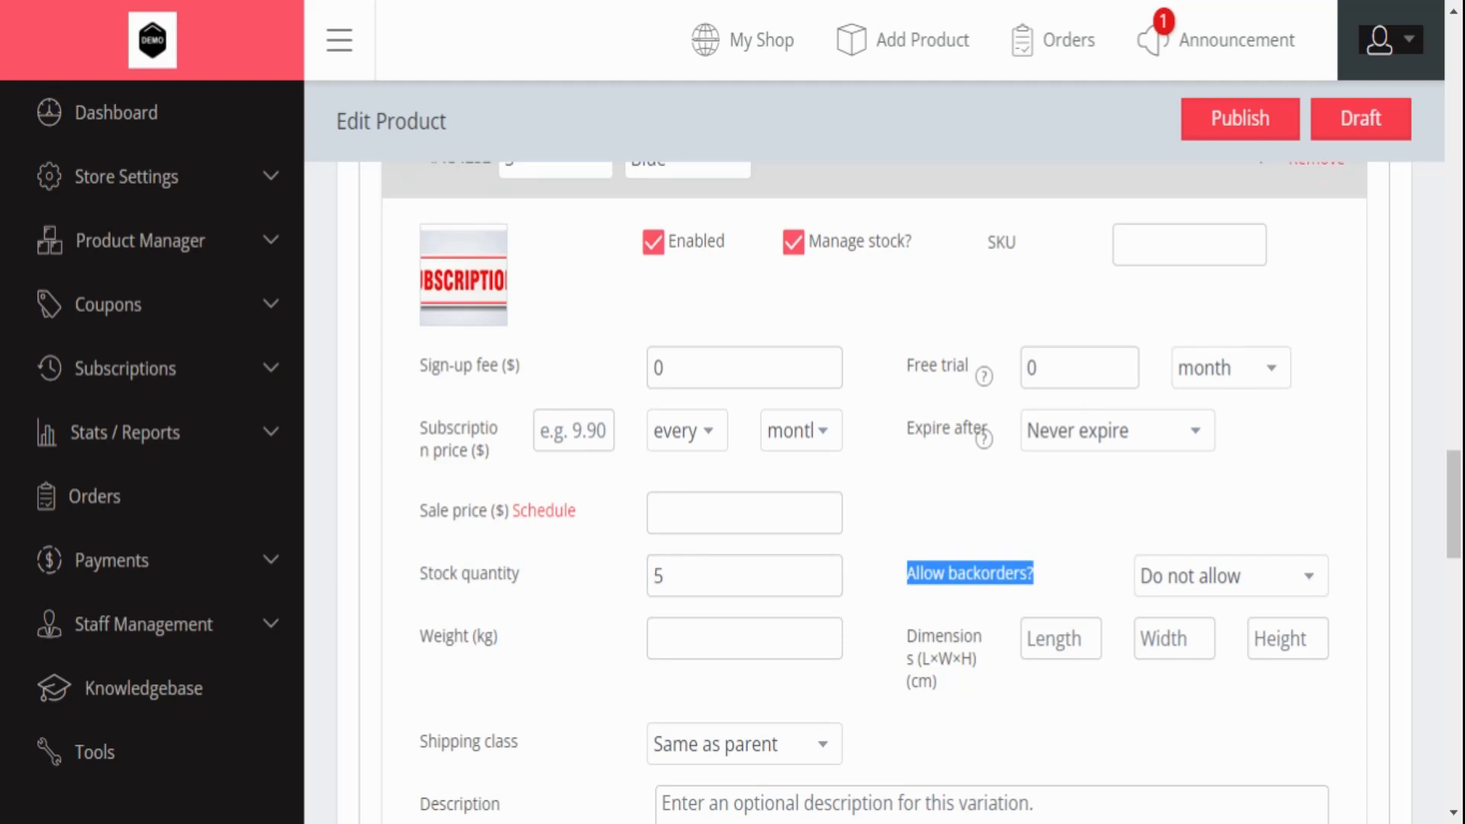
pyautogui.click(1120, 244)
pyautogui.write('5555')
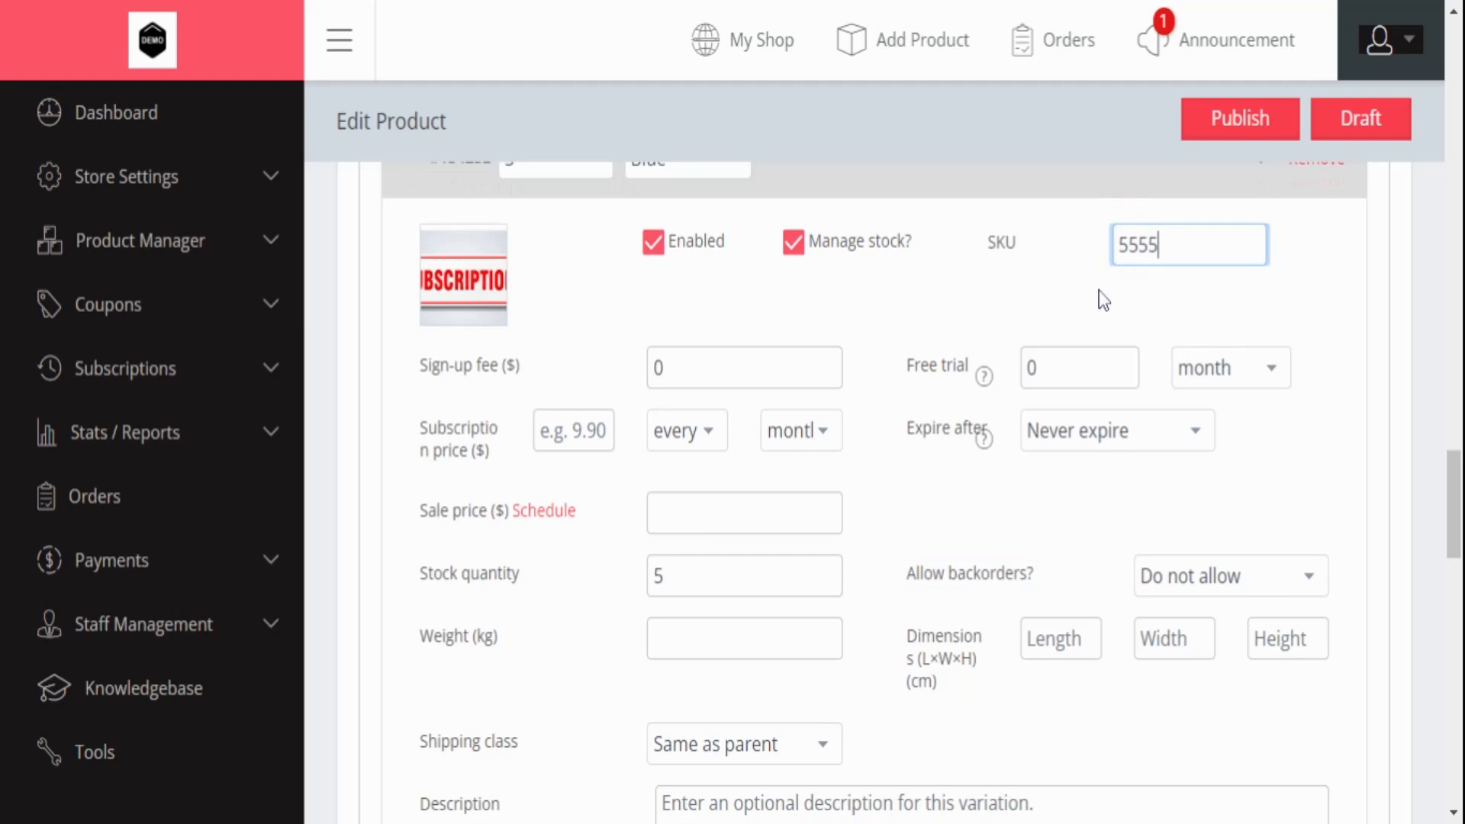
# - Enter a 50 sign-up fee and a 7-day free trial for the variation
pyautogui.moveTo(386, 367); pyautogui.dragTo(615, 354)
pyautogui.click(657, 368)
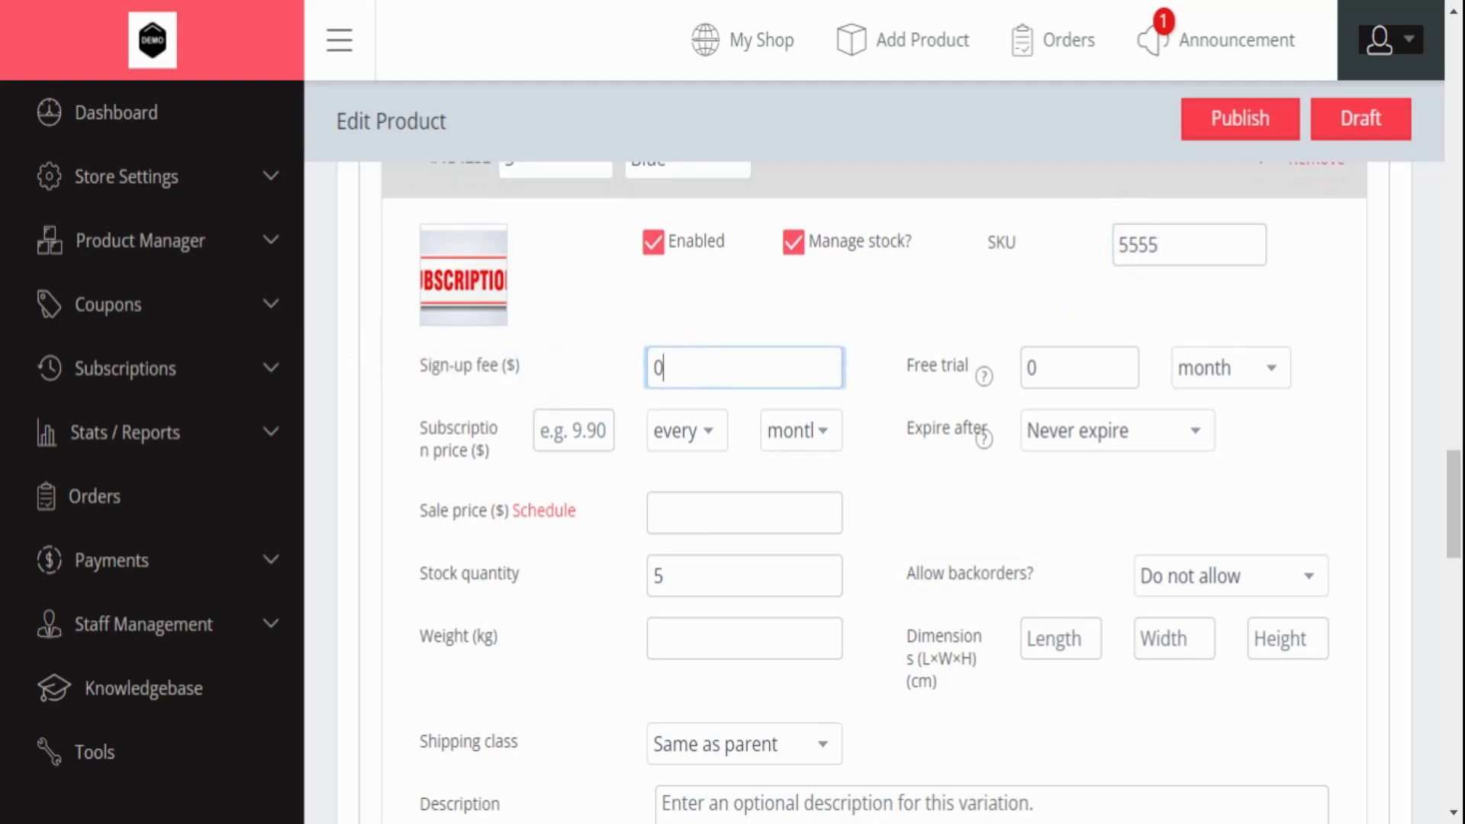
pyautogui.write('50')
pyautogui.moveTo(909, 374); pyautogui.dragTo(992, 377)
pyautogui.click(1040, 370)
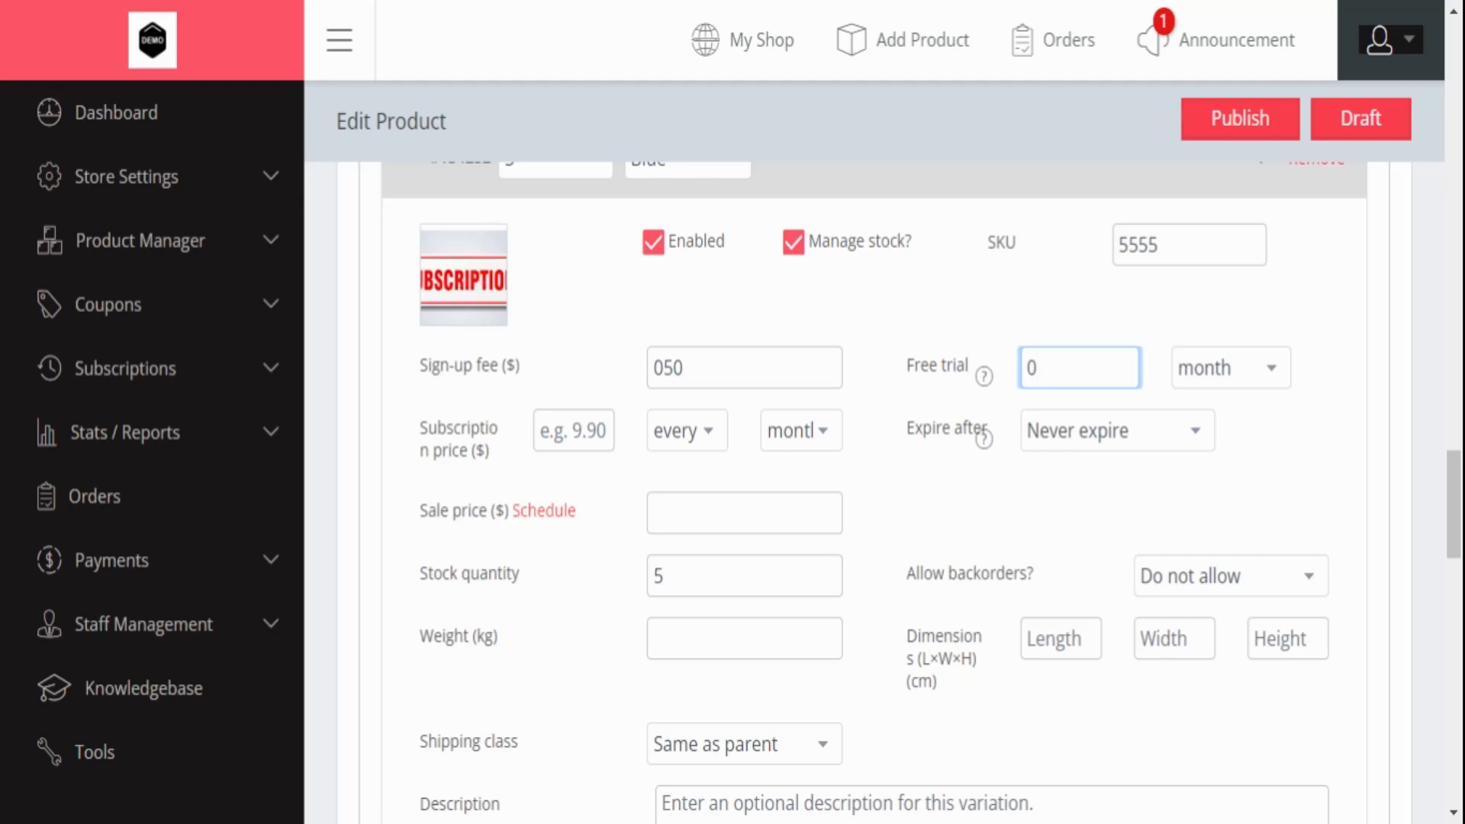
pyautogui.write('7')
pyautogui.click(1195, 373)
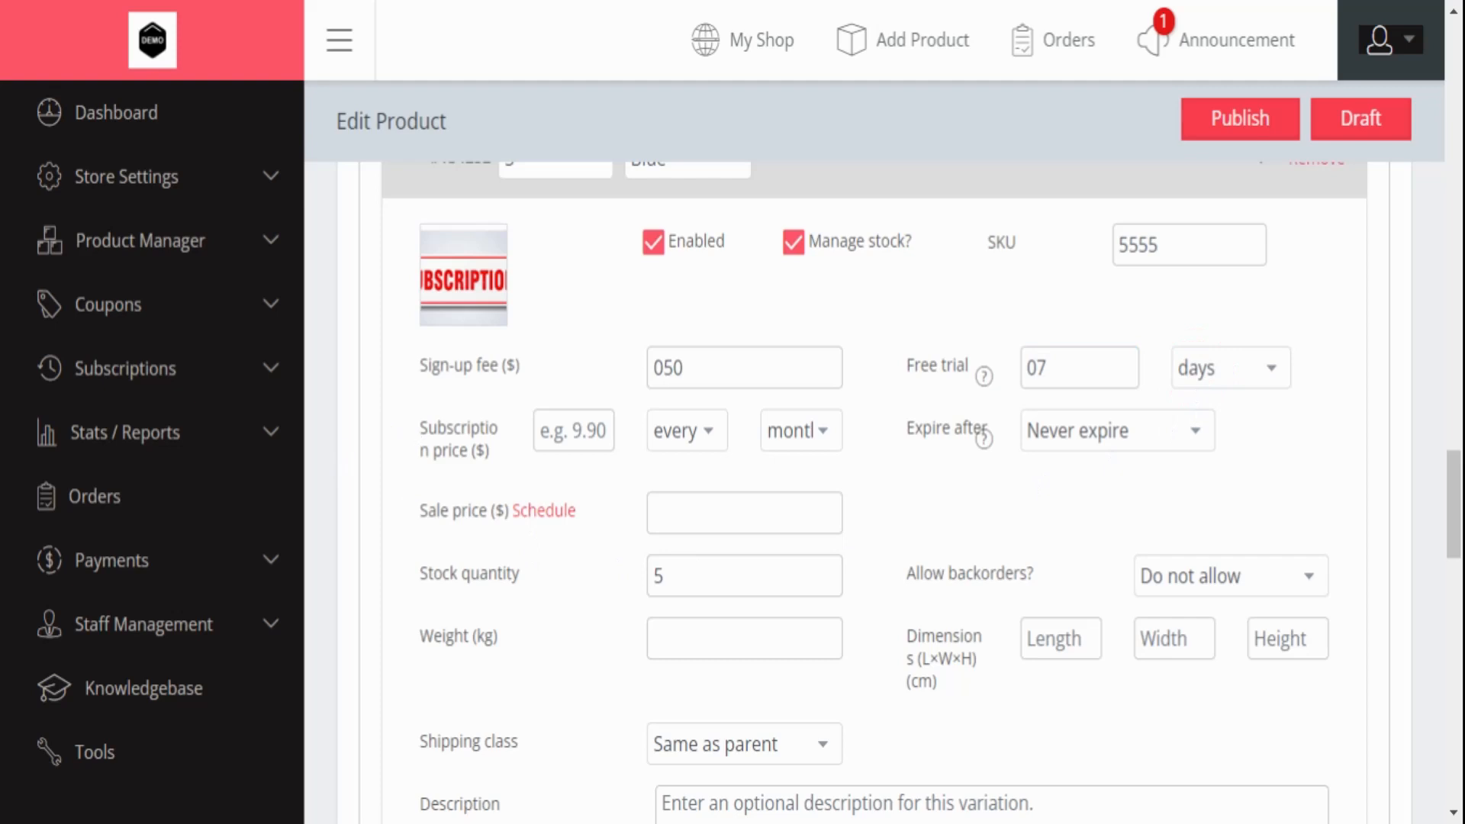
# - Set the subscription to bill every year and expire after 1 year
pyautogui.moveTo(419, 428); pyautogui.dragTo(505, 481)
pyautogui.click(677, 449)
pyautogui.click(776, 435)
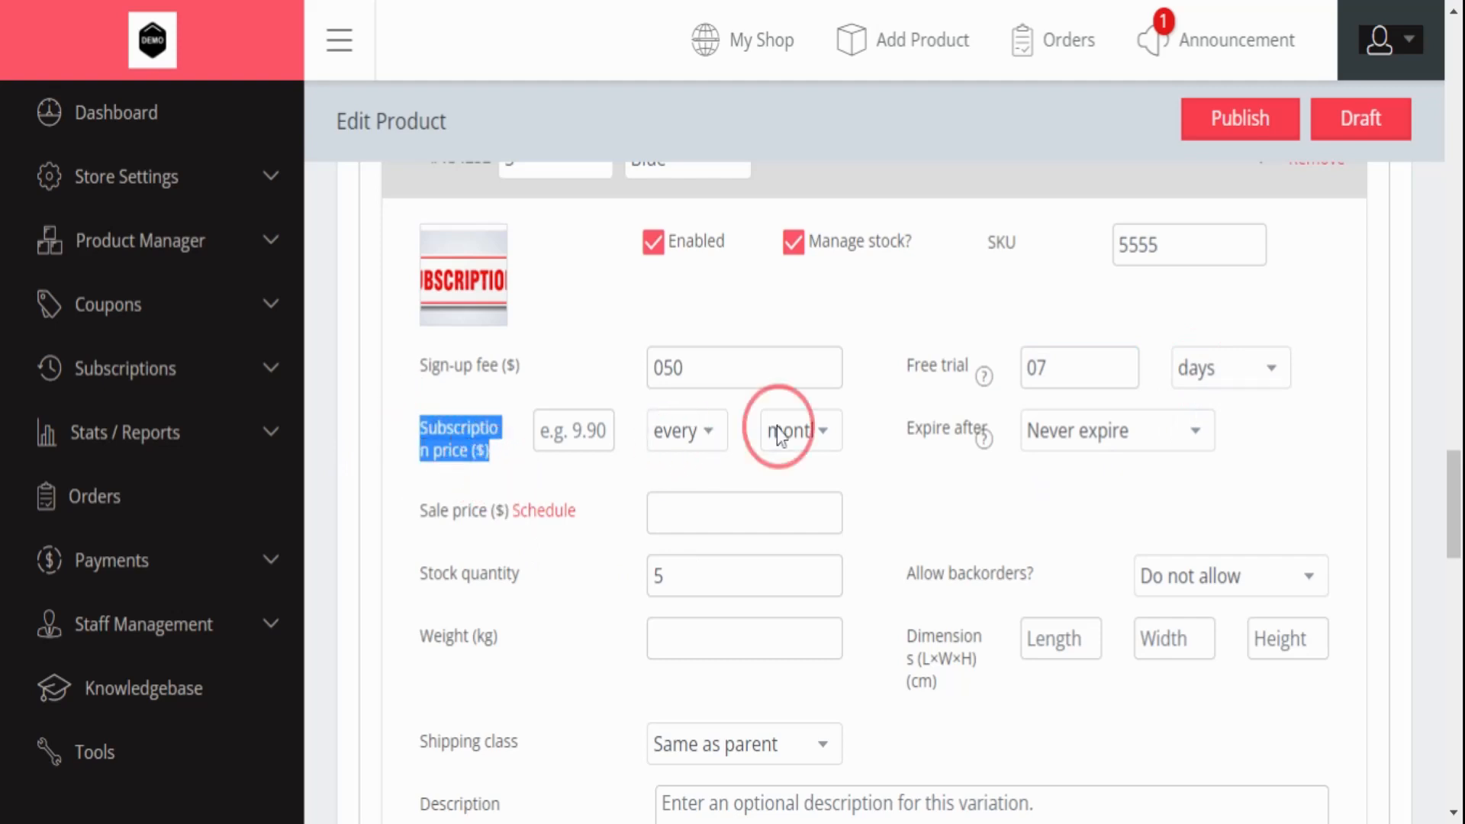
pyautogui.click(779, 467)
pyautogui.click(788, 501)
pyautogui.click(813, 526)
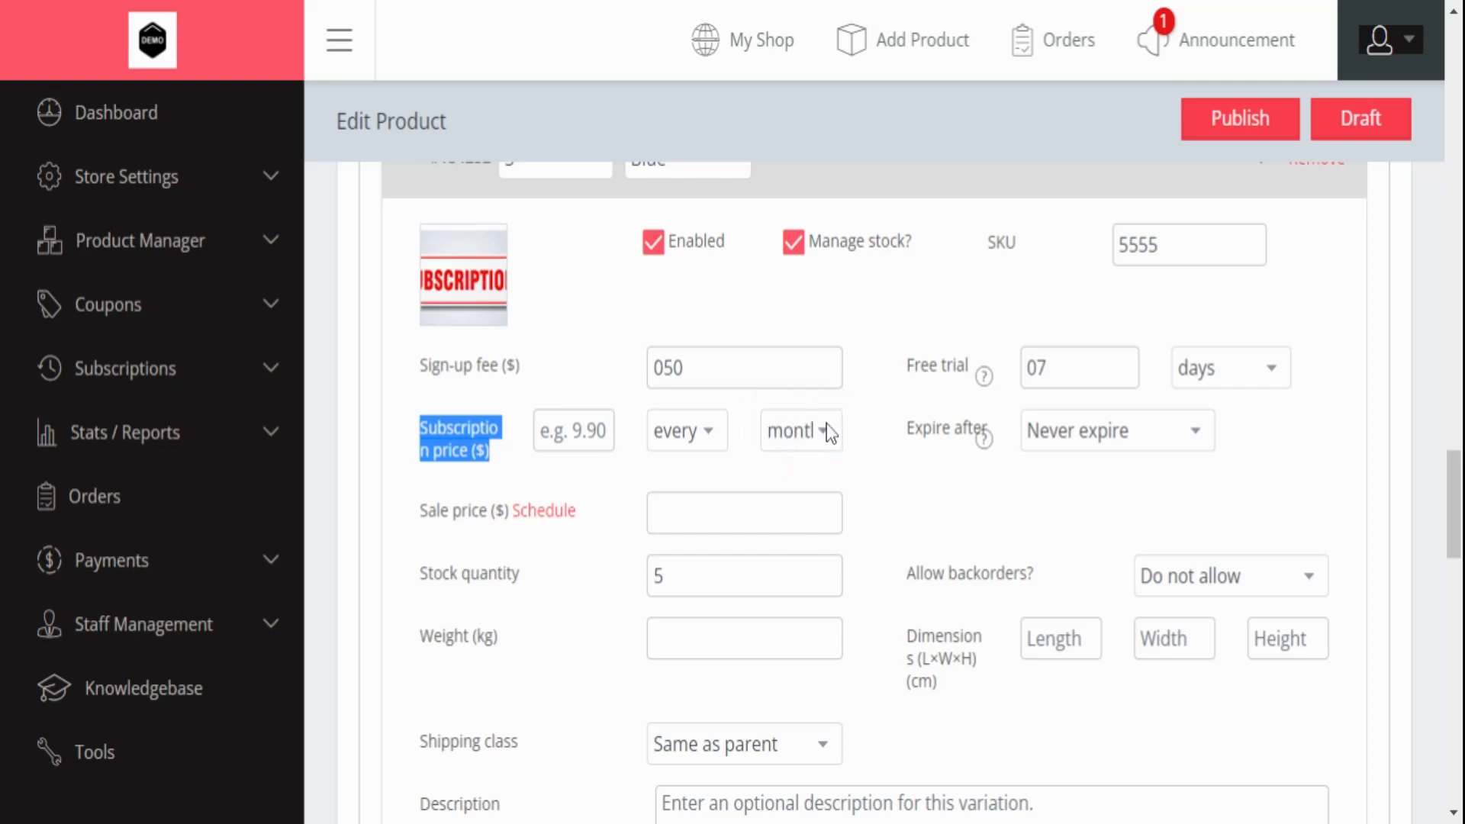
pyautogui.click(825, 571)
pyautogui.click(1069, 494)
pyautogui.scroll(-2, 1050, 502)
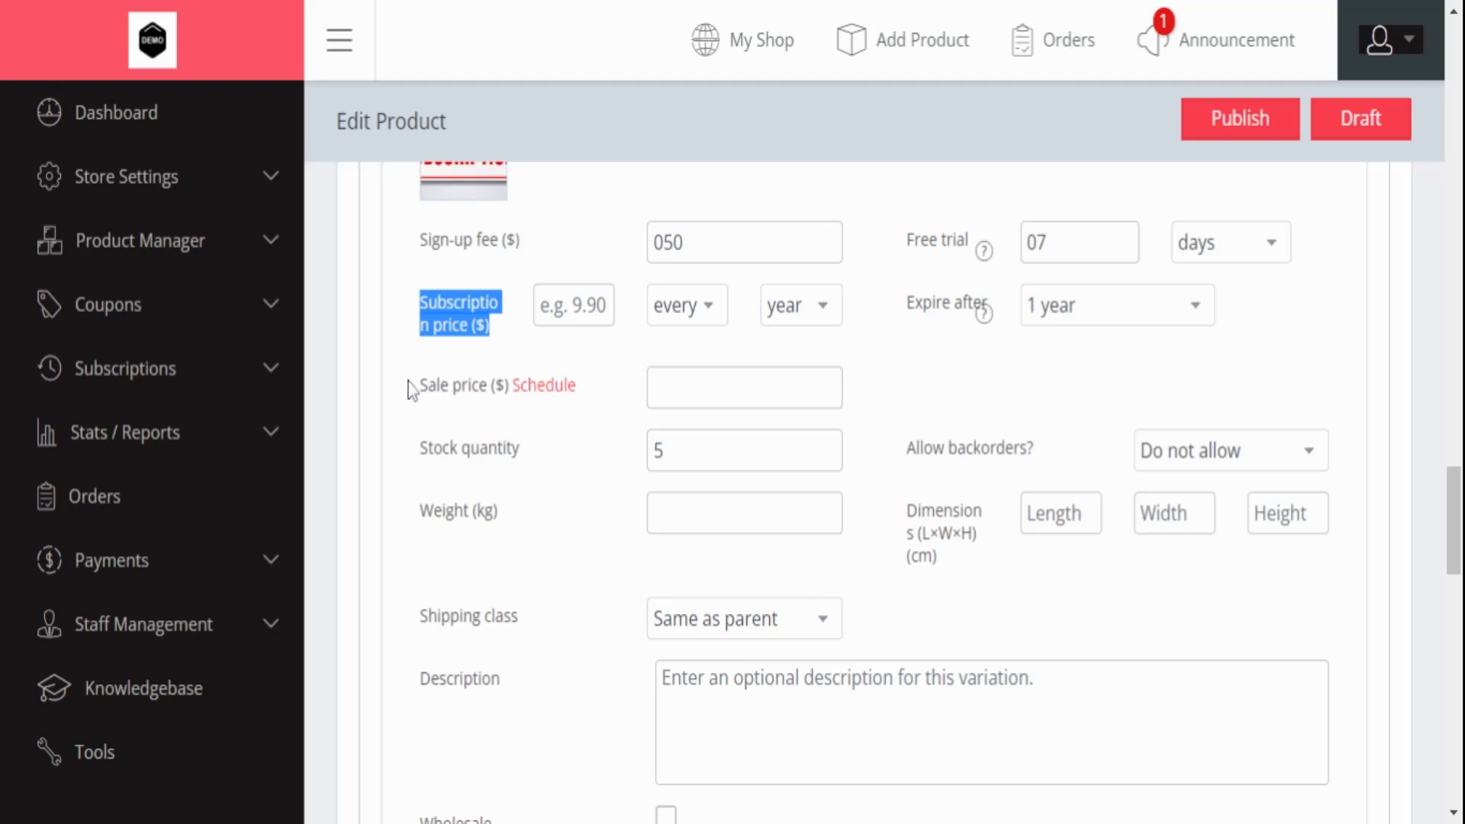
# - Schedule a 450 sale price running from 2022-12-30 to 2022-12-31
pyautogui.moveTo(412, 389); pyautogui.dragTo(496, 387)
pyautogui.click(546, 386)
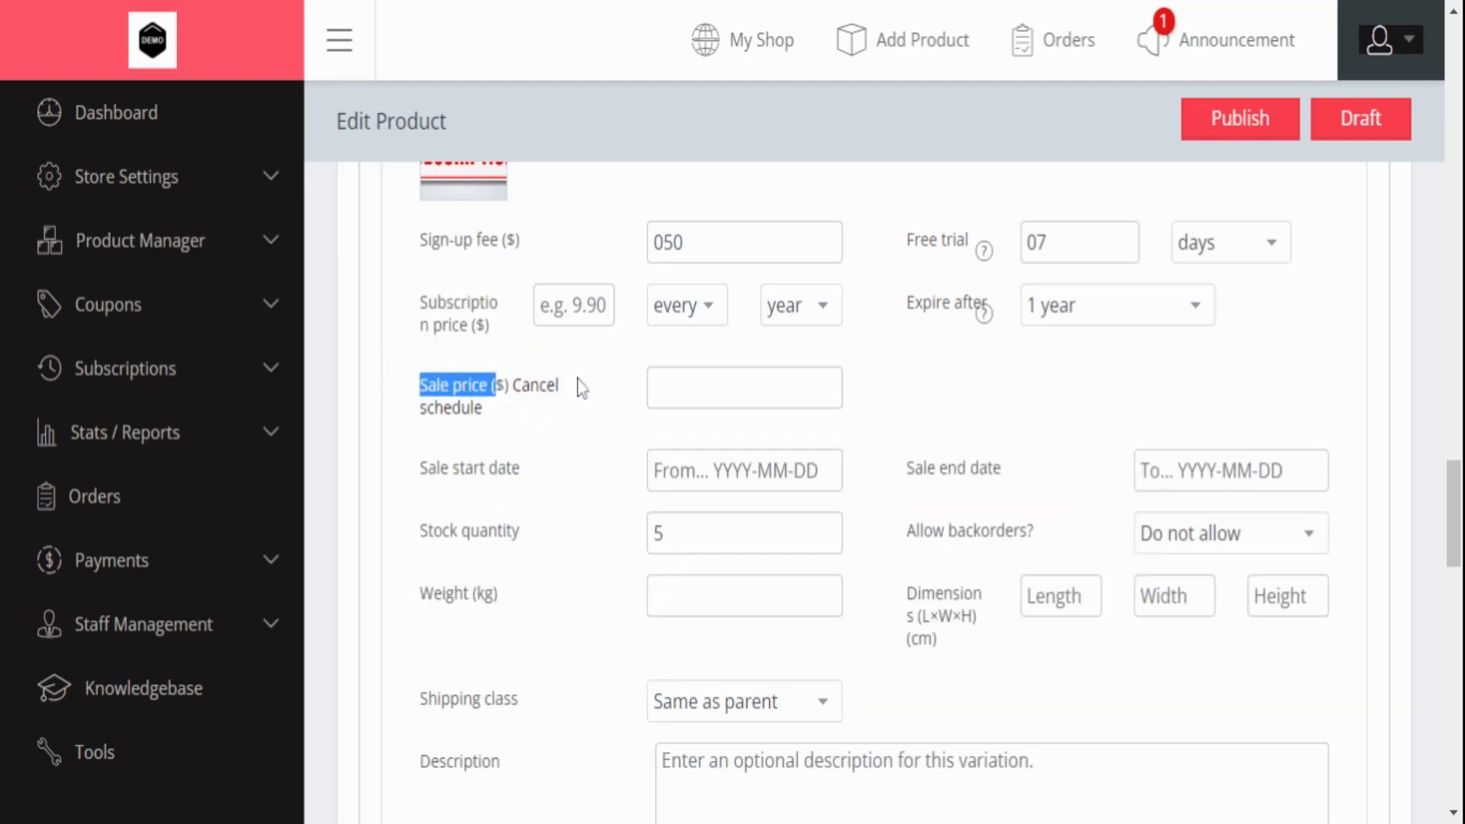
pyautogui.click(655, 388)
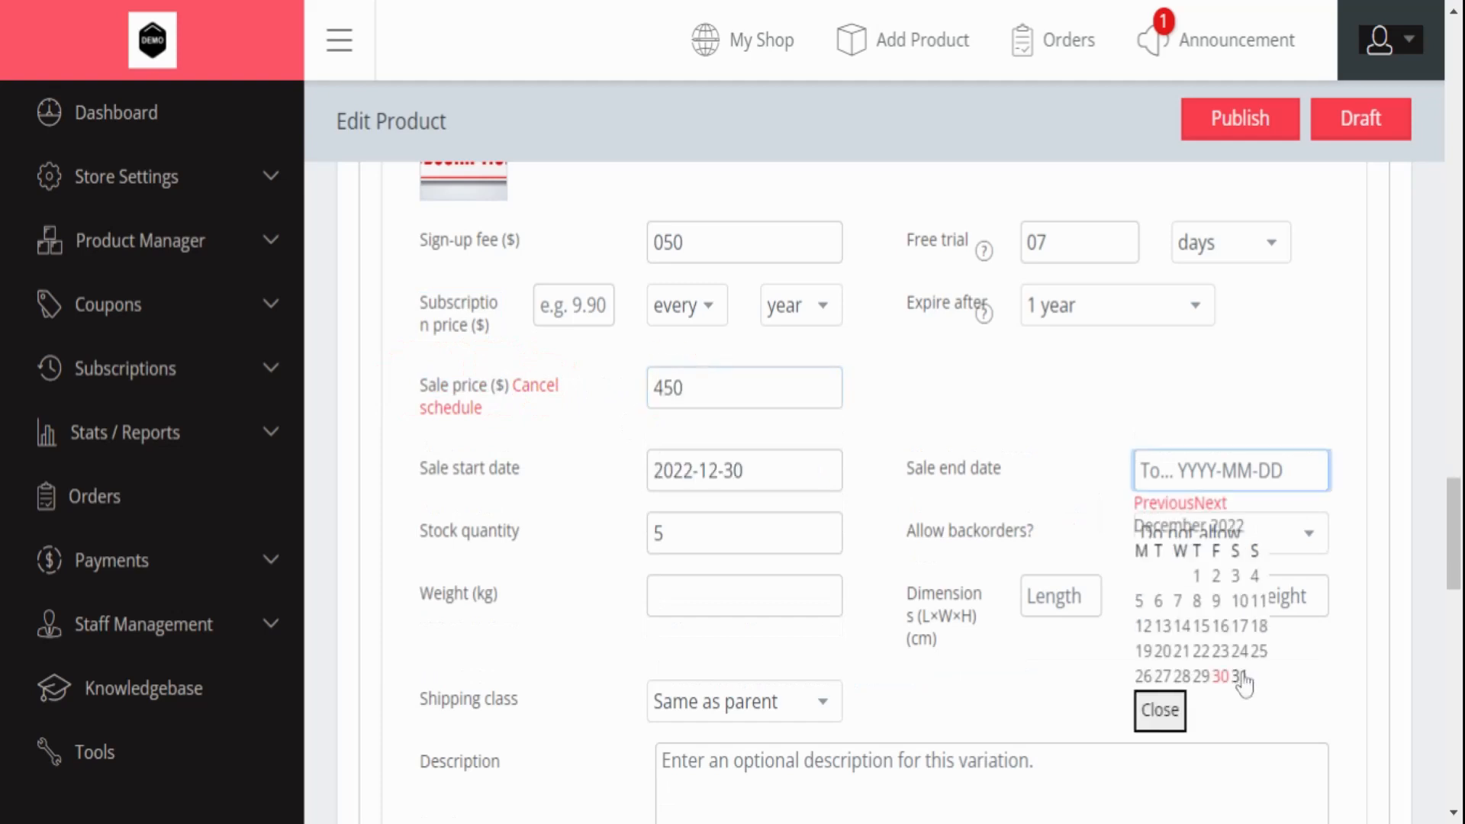
pyautogui.click(1244, 680)
pyautogui.scroll(1, 959, 621)
pyautogui.scroll(-4, 483, 529)
# - Write 'Subscription' as the variation's description
pyautogui.moveTo(414, 513); pyautogui.dragTo(539, 513)
pyautogui.click(729, 521)
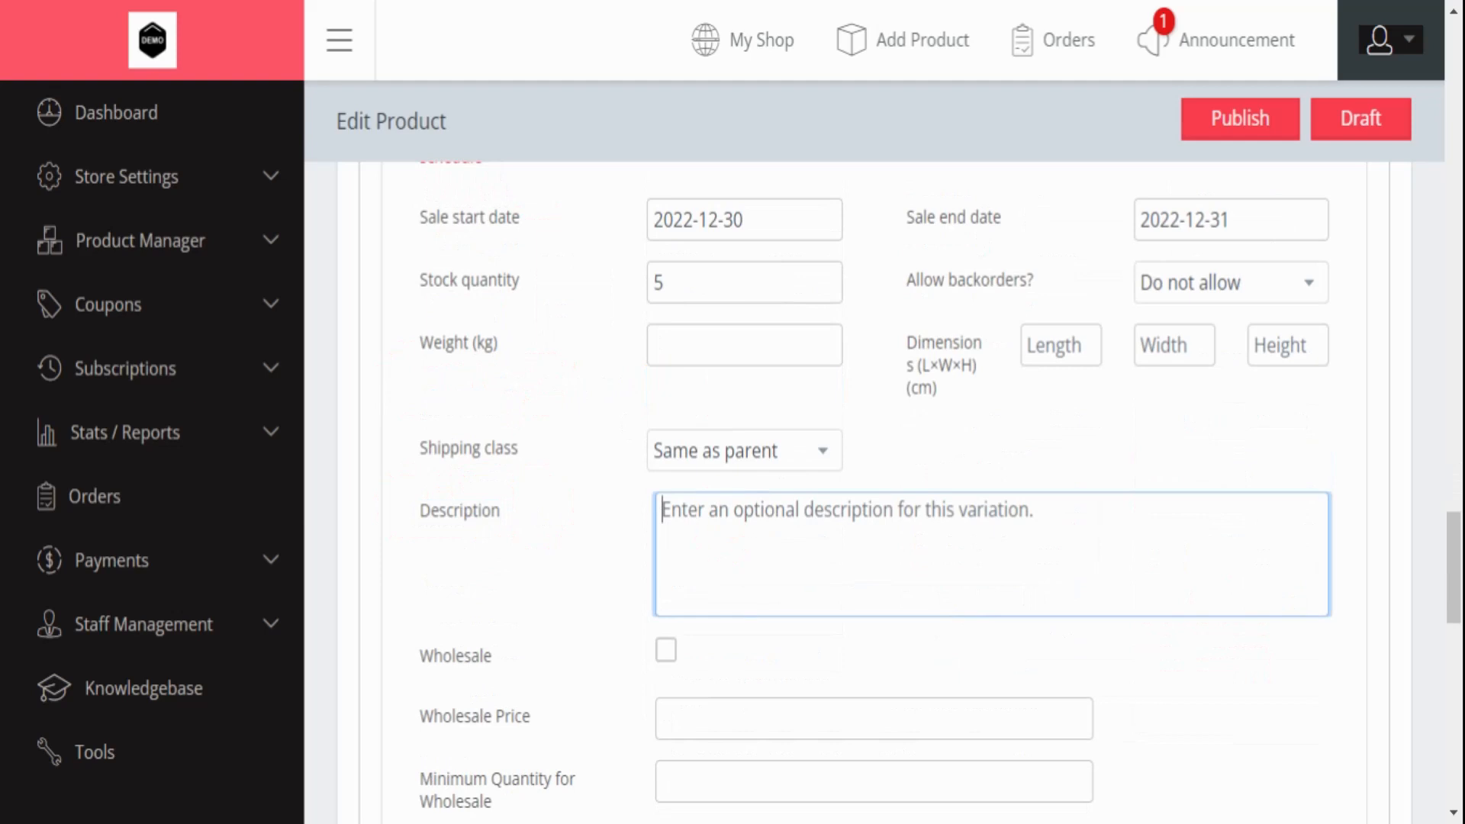
pyautogui.write('S')
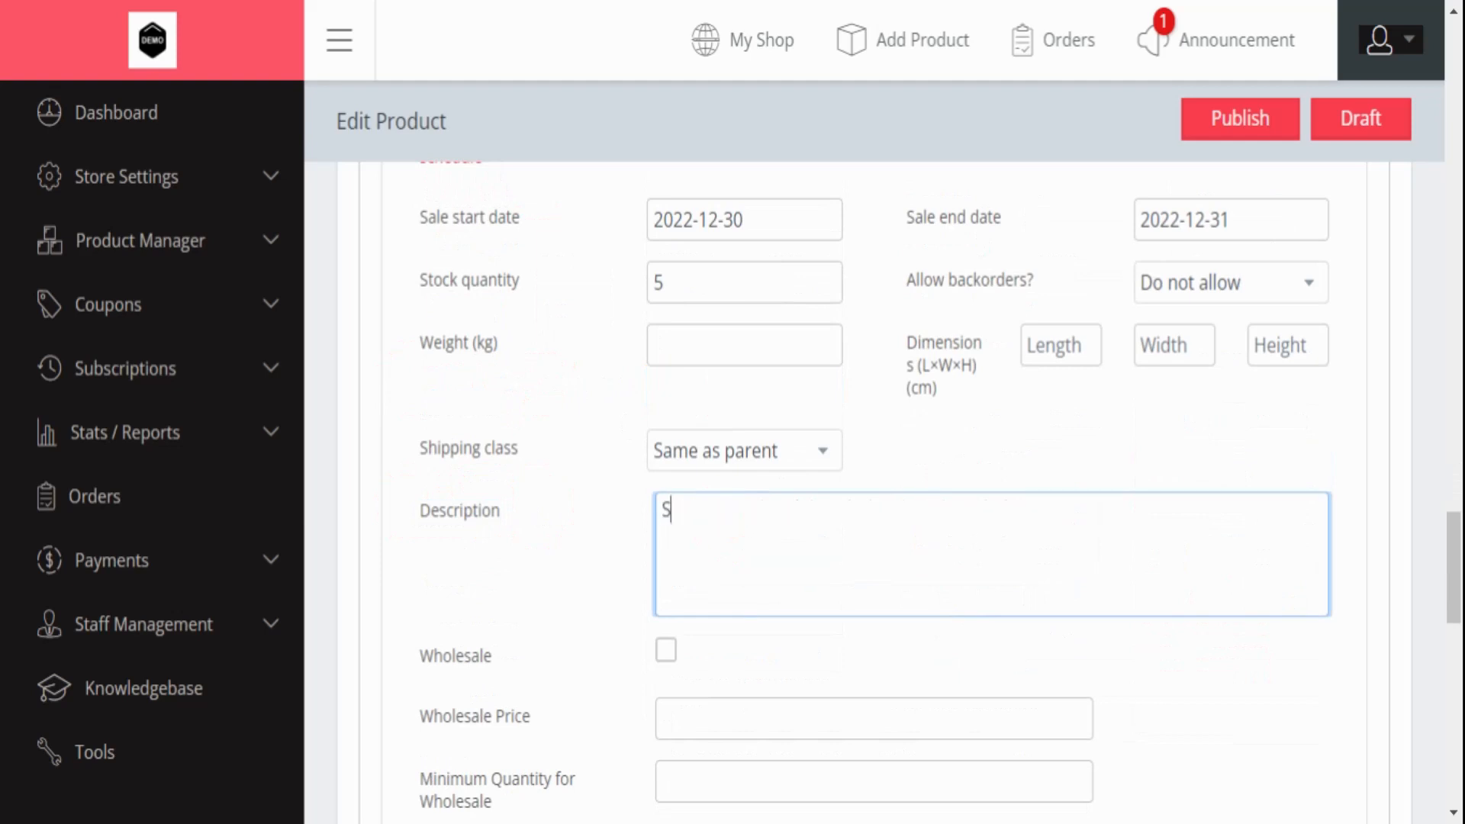
pyautogui.write('ubscription')
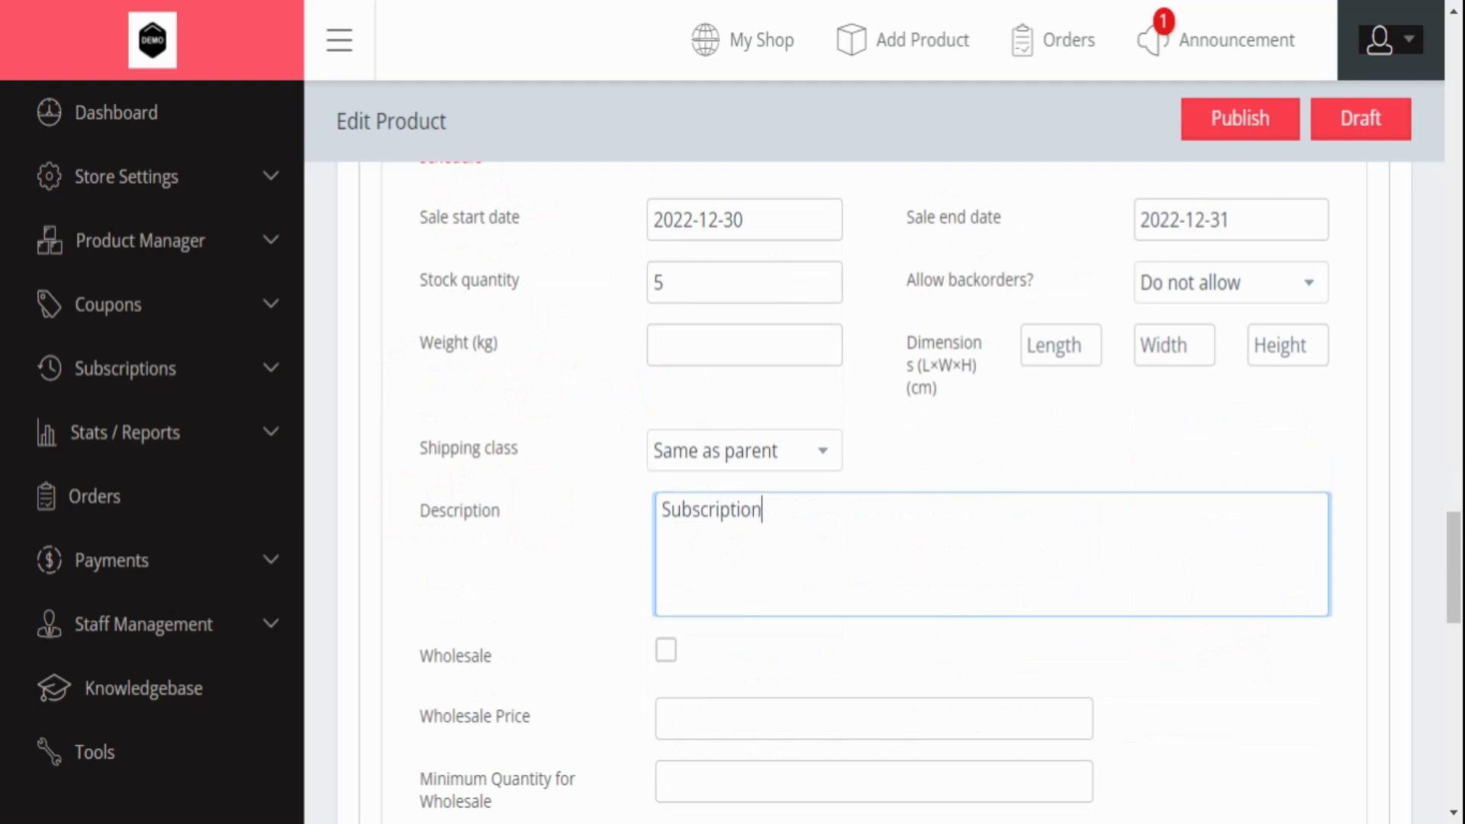